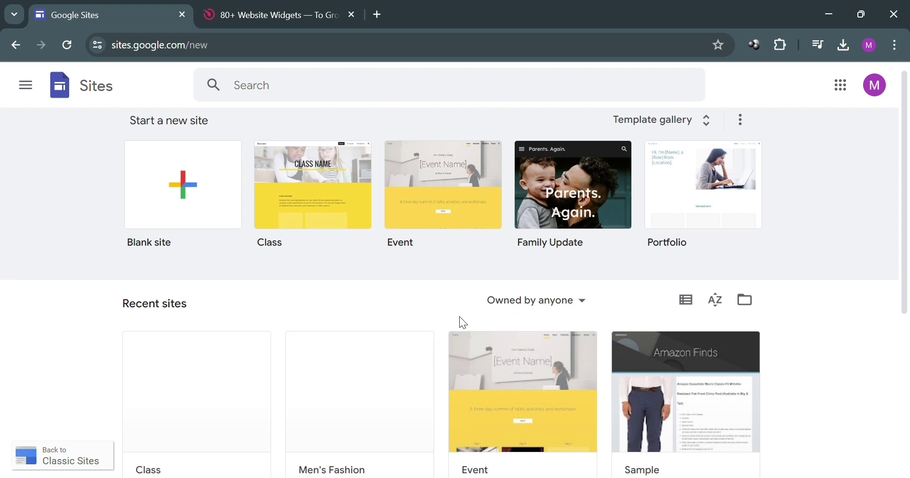
Step: Select the whole page address in the browser address bar on the Google Sites start page
scroll(462, 319, "down", 2)
scroll(463, 322, "up", 2)
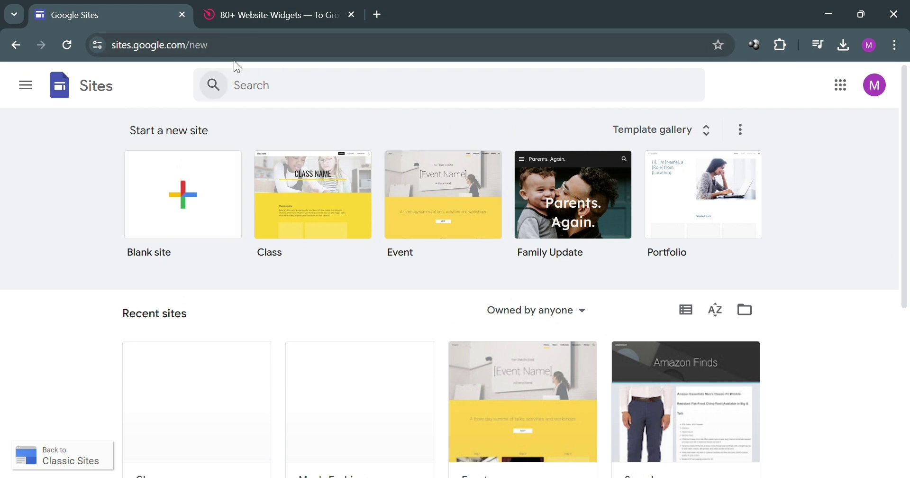
left_click(276, 53)
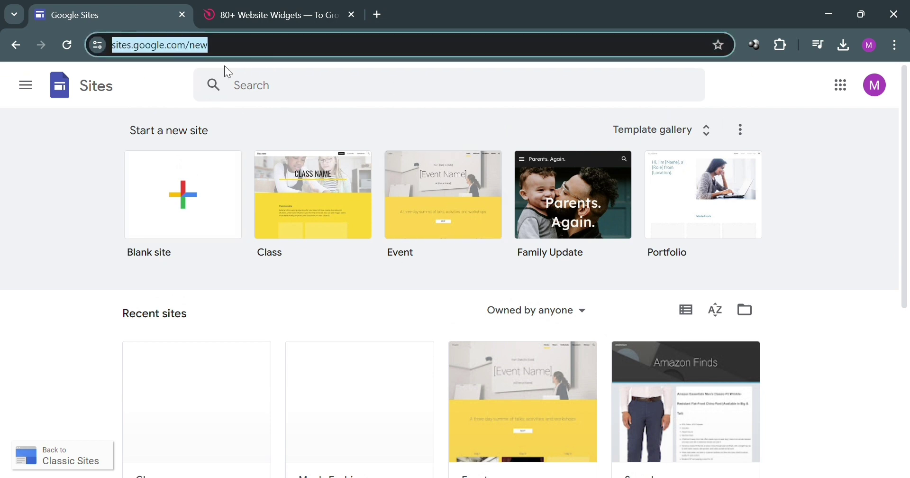
left_click(65, 196)
left_click(248, 54)
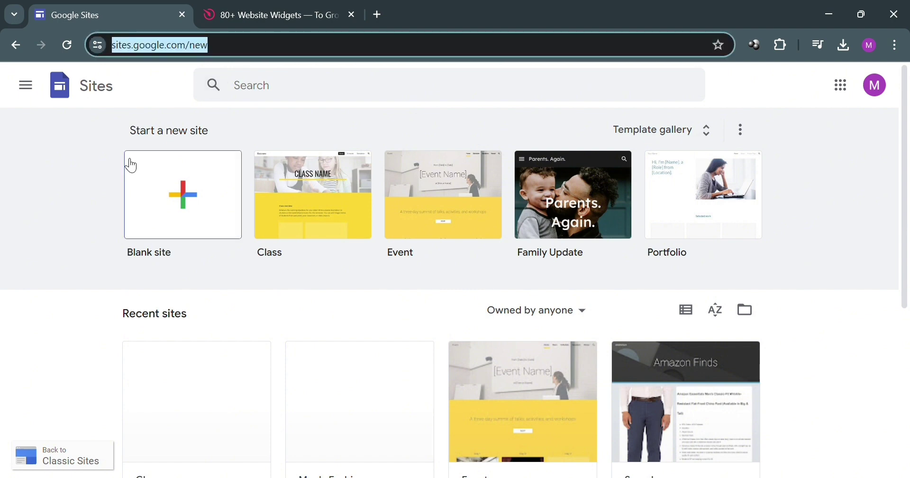
left_click(112, 164)
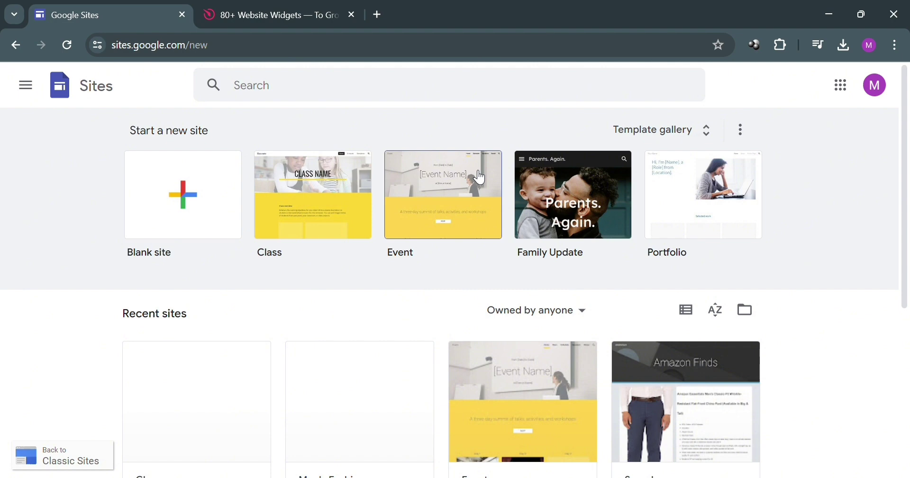
scroll(382, 183, "down", 4)
scroll(158, 264, "up", 4)
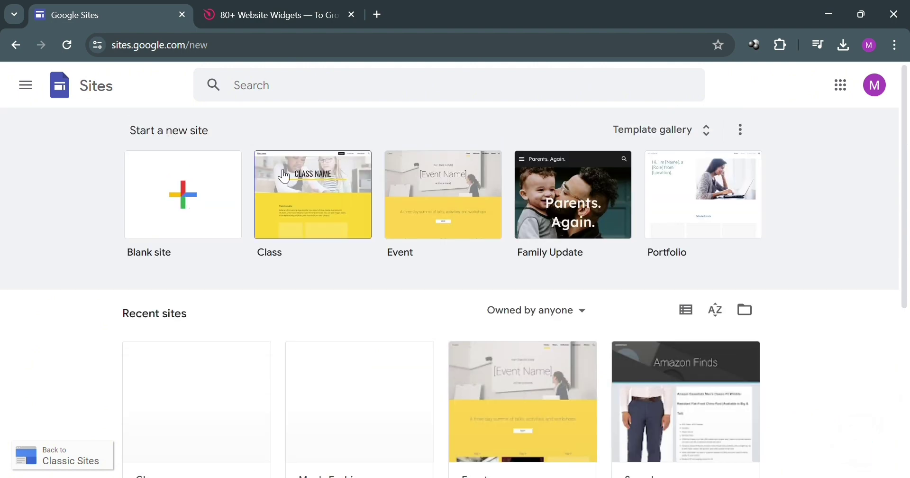
Step: Open the full template gallery and start a site from the Holiday Party template
left_click(712, 143)
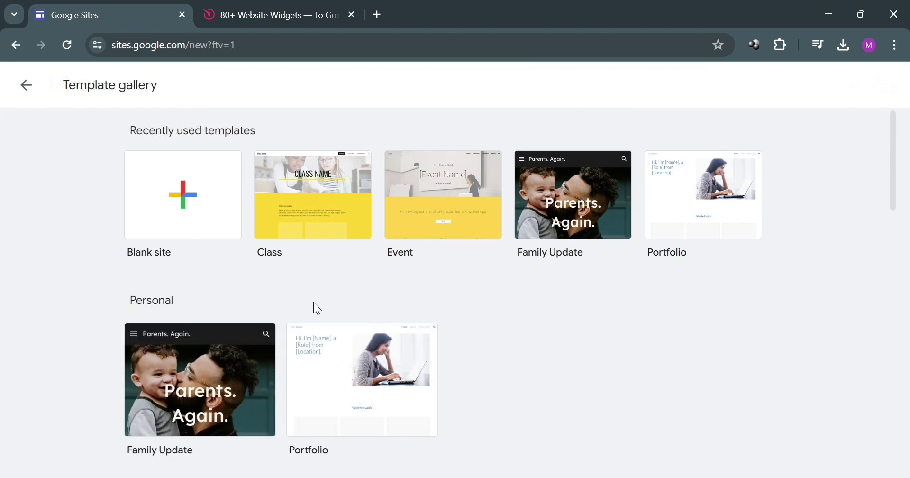
scroll(295, 322, "down", 5)
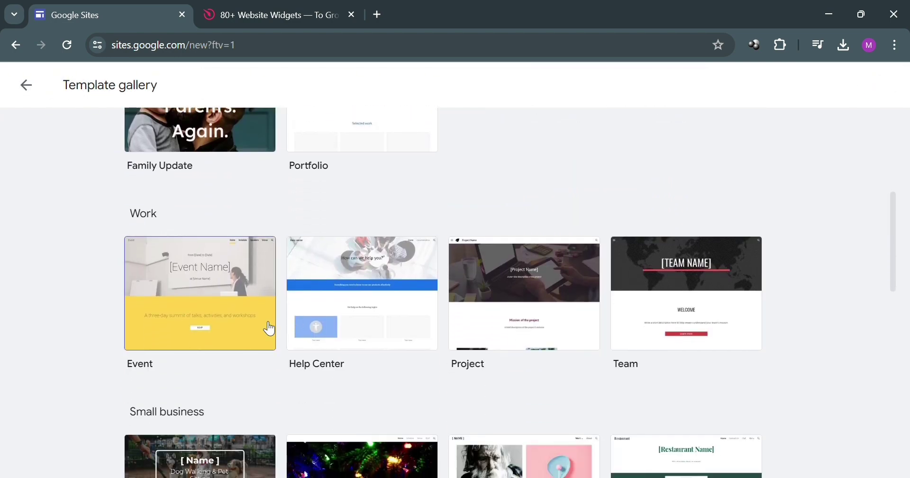
scroll(621, 296, "down", 2)
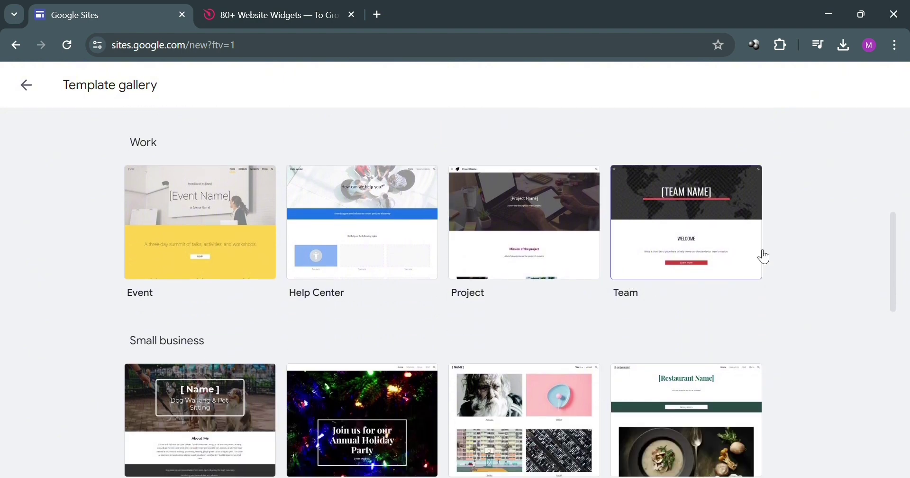
scroll(474, 299, "down", 3)
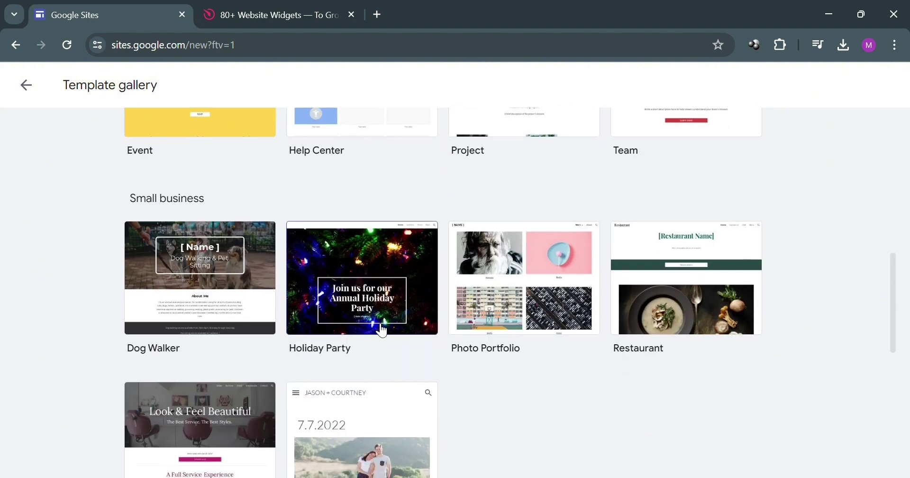
scroll(741, 307, "down", 2)
left_click(360, 223)
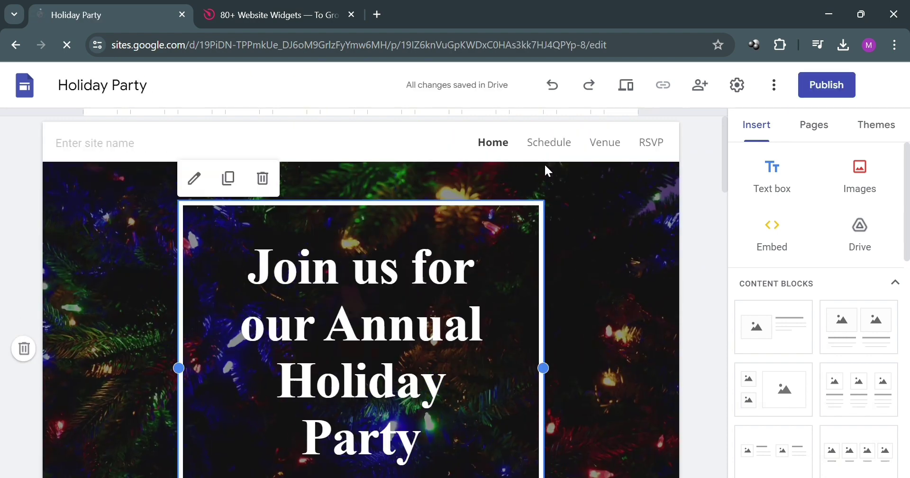
Step: Select the Holiday Party banner title and retype it as 'It's Party Time!'
left_click(357, 304)
scroll(357, 304, "down", 2)
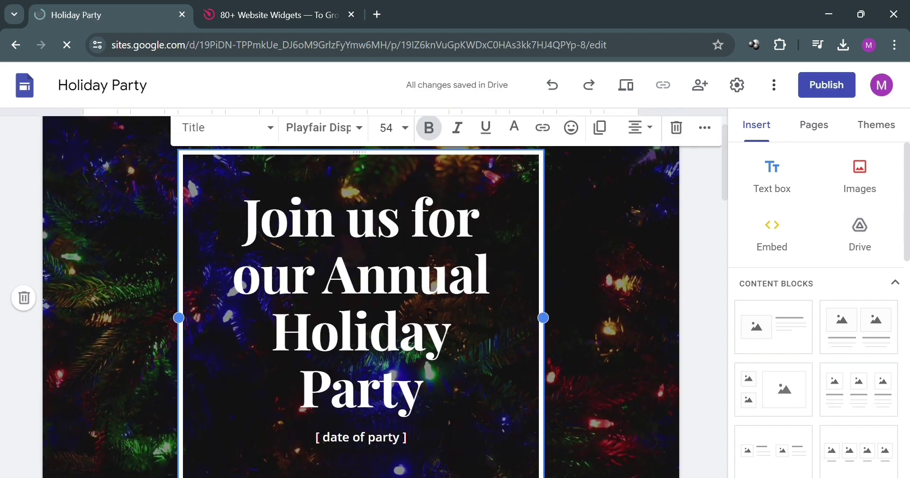
scroll(331, 293, "up", 2)
left_click_drag(257, 278, 427, 432)
type("Its")
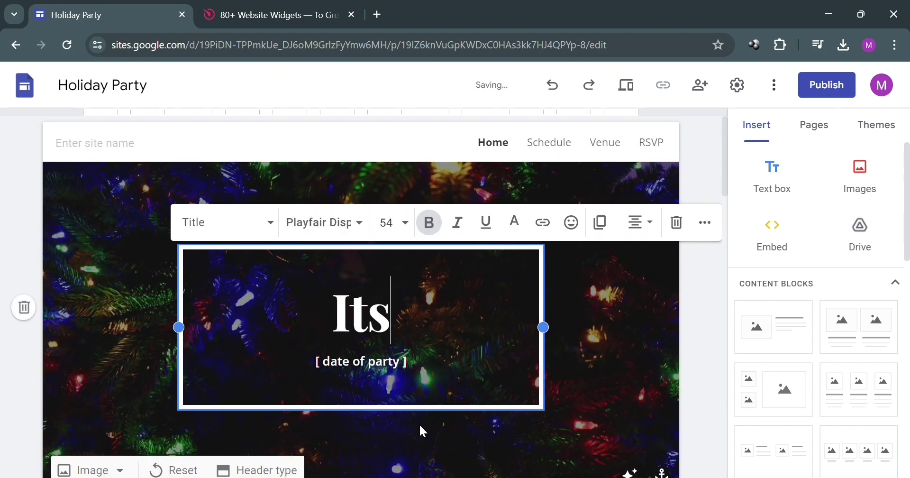
key("BackSpace")
type("'s ")
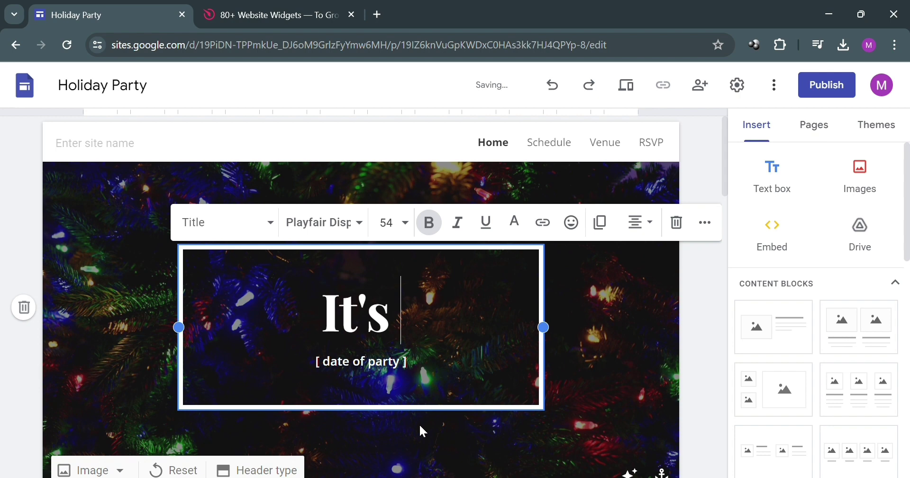
type("PArty Ti")
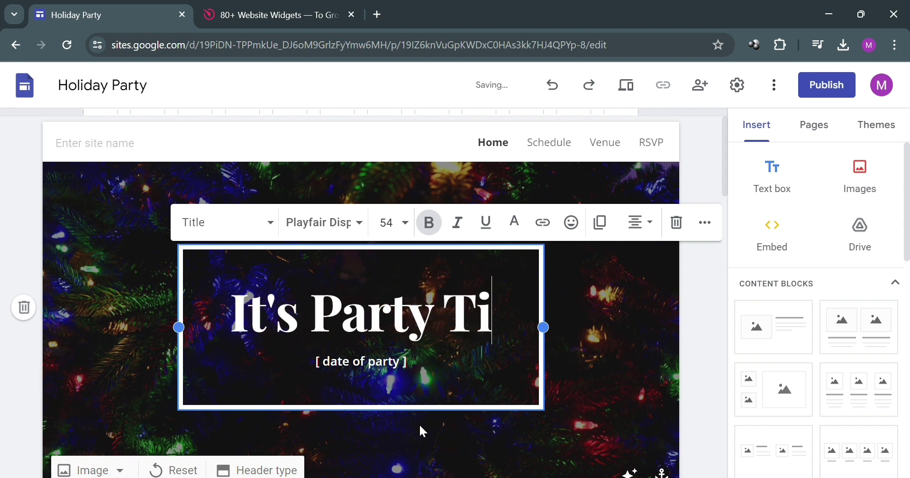
type("me!")
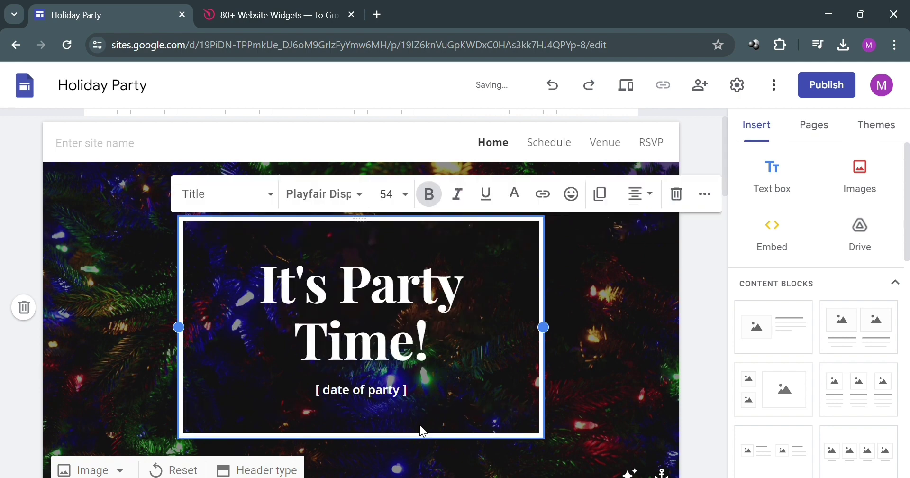
left_click(590, 360)
Step: Scroll through the home page to check the updated banner title
scroll(513, 365, "down", 8)
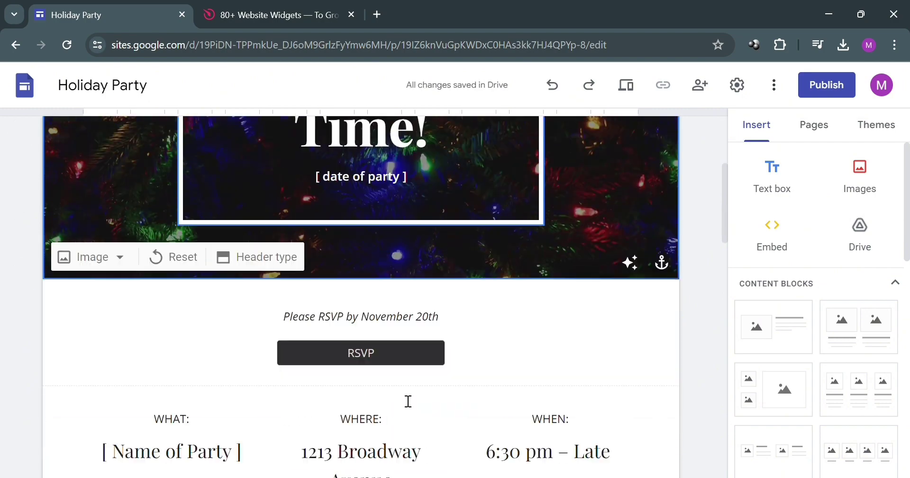
scroll(367, 365, "down", 10)
scroll(436, 345, "up", 12)
scroll(436, 346, "up", 5)
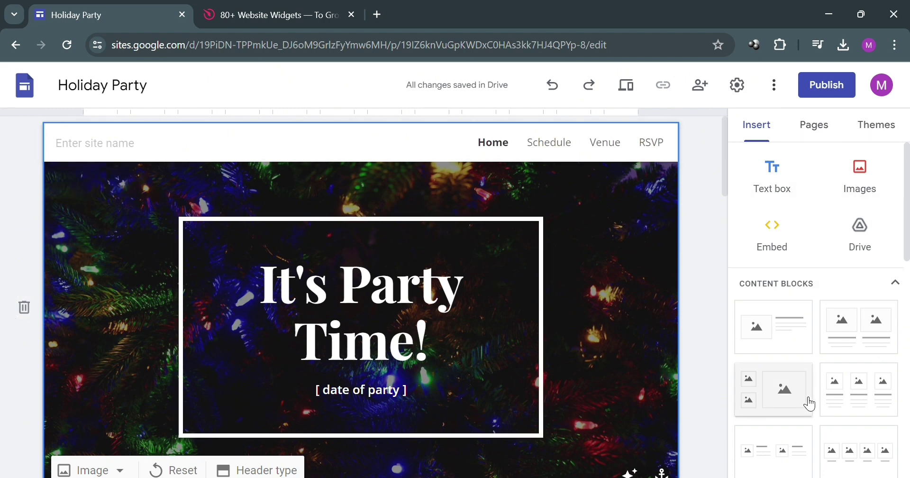
scroll(832, 375, "down", 4)
scroll(835, 374, "up", 5)
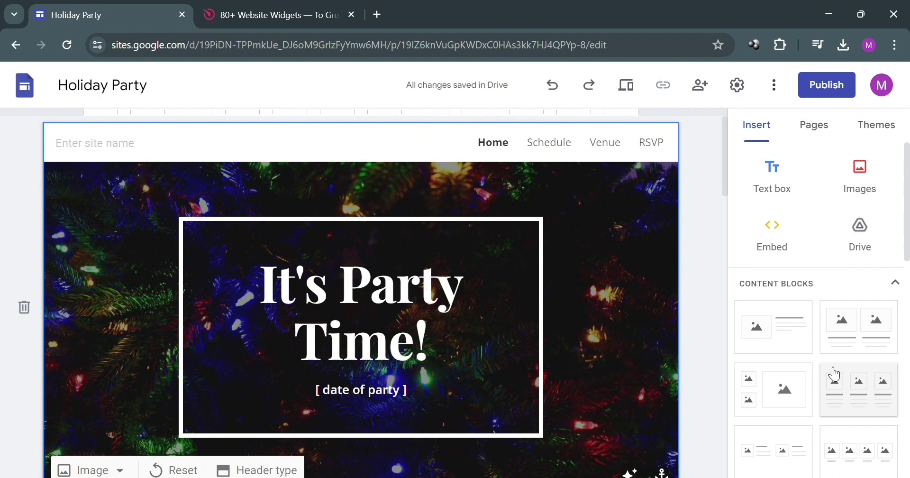
Step: Switch to the Elfsight tab and bring up its Widgets catalogue
left_click(282, 7)
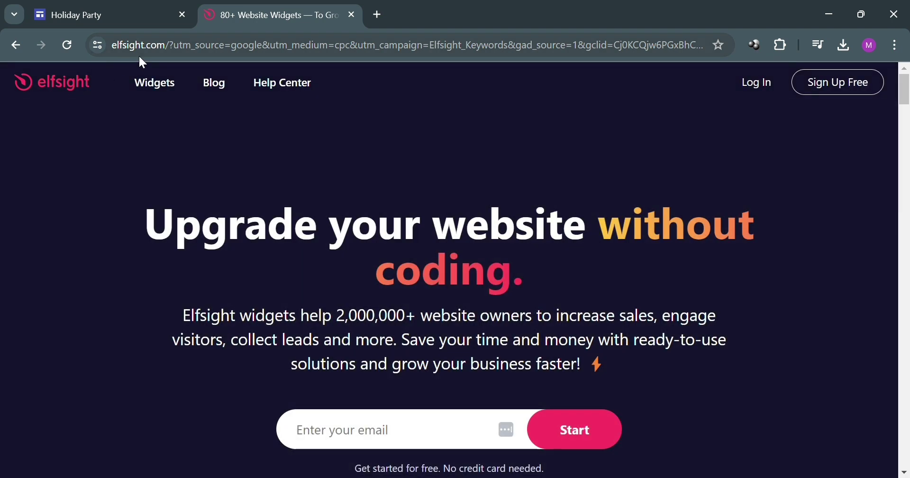
mouse_move(154, 83)
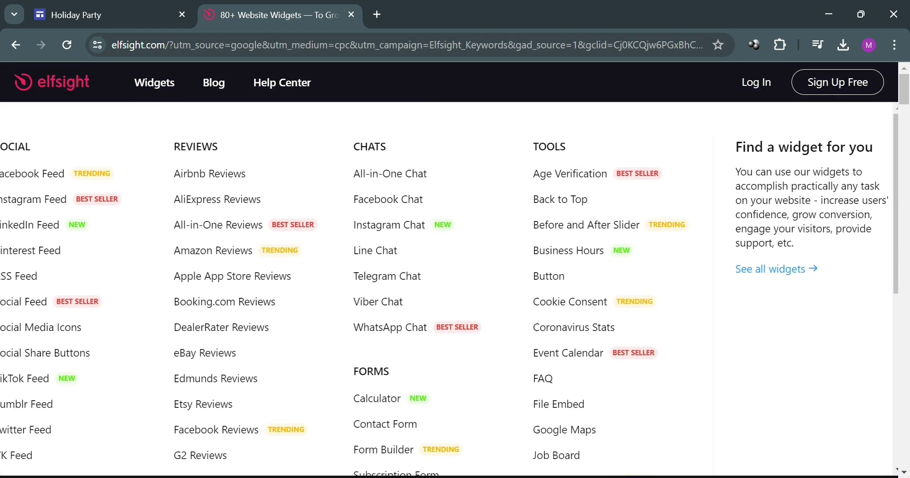
scroll(734, 360, "down", 3)
scroll(740, 352, "up", 2)
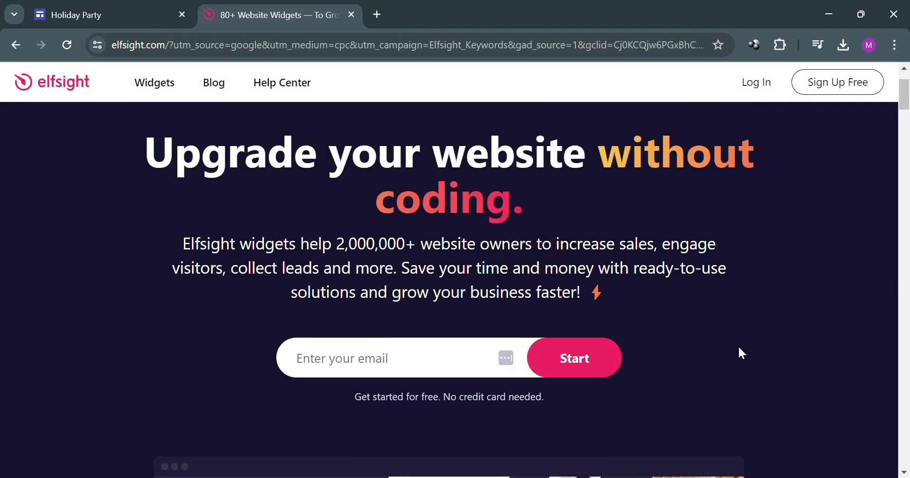
scroll(740, 352, "down", 2)
scroll(739, 348, "down", 3)
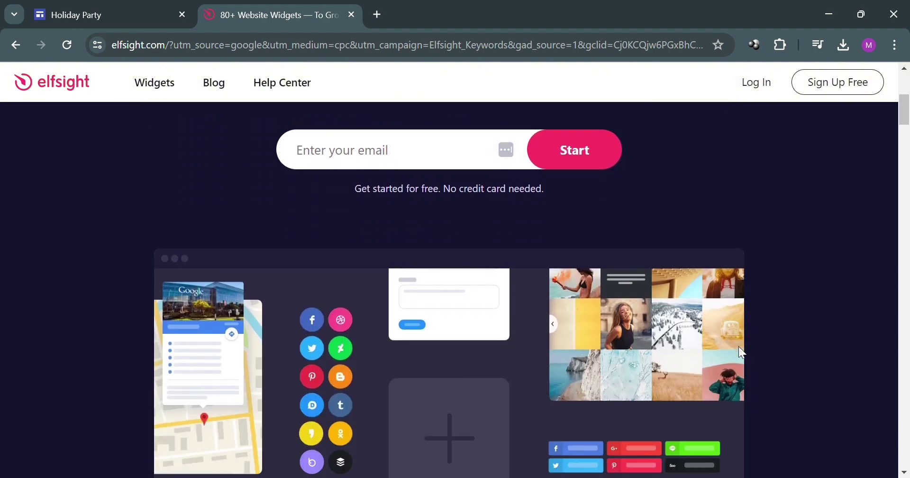
scroll(739, 348, "down", 4)
scroll(742, 352, "down", 6)
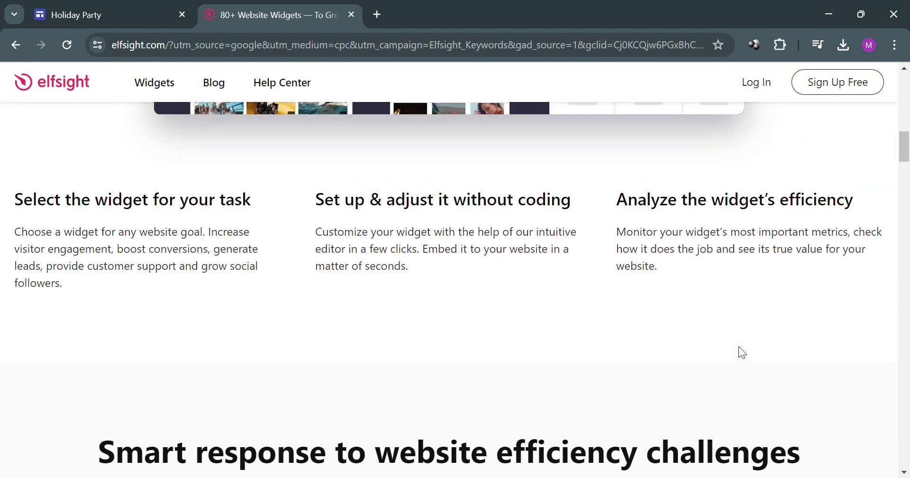
Step: Browse the Social, Reviews, Chats, Forms and Tools widget categories, then scroll back up
scroll(738, 345, "down", 8)
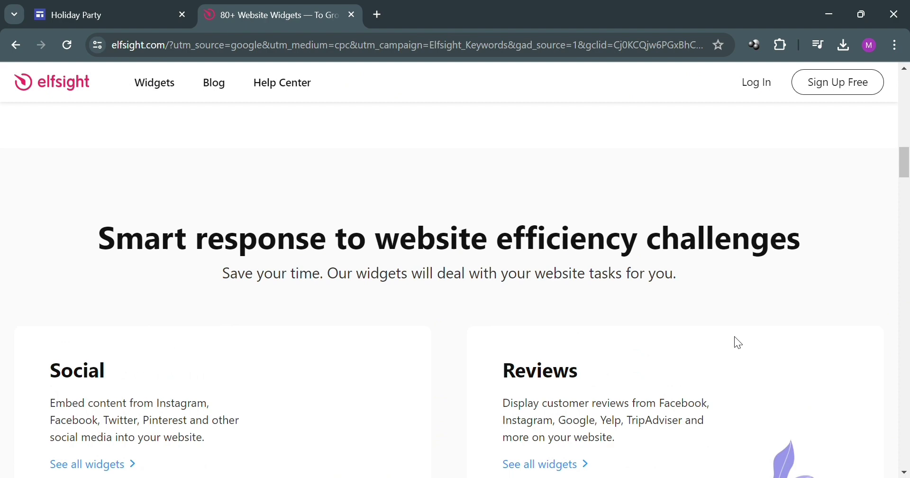
scroll(737, 342, "down", 3)
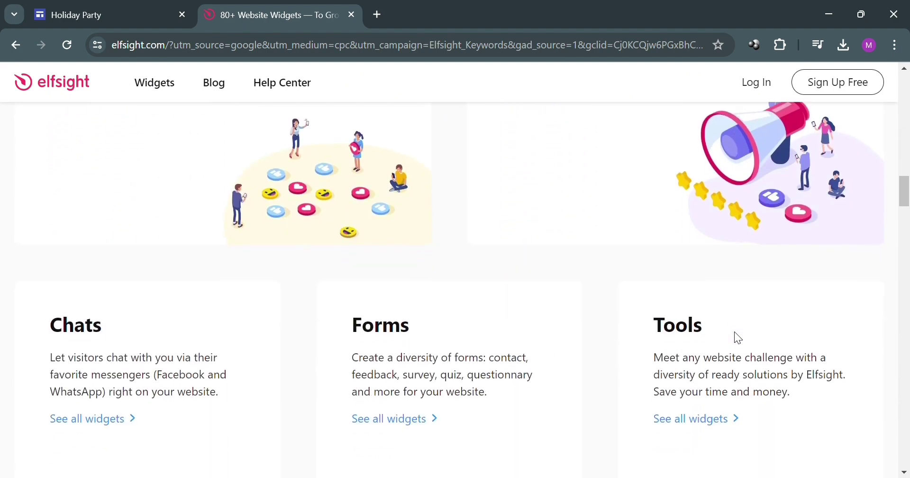
scroll(738, 338, "down", 10)
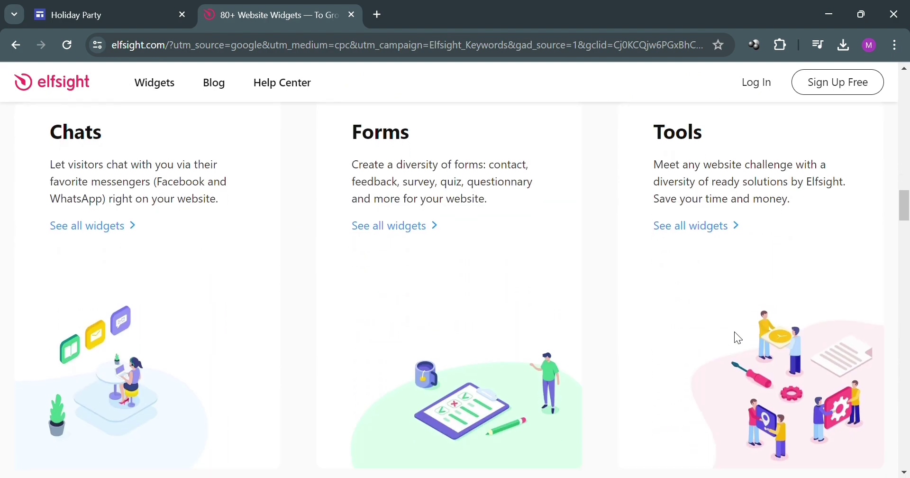
scroll(737, 336, "down", 18)
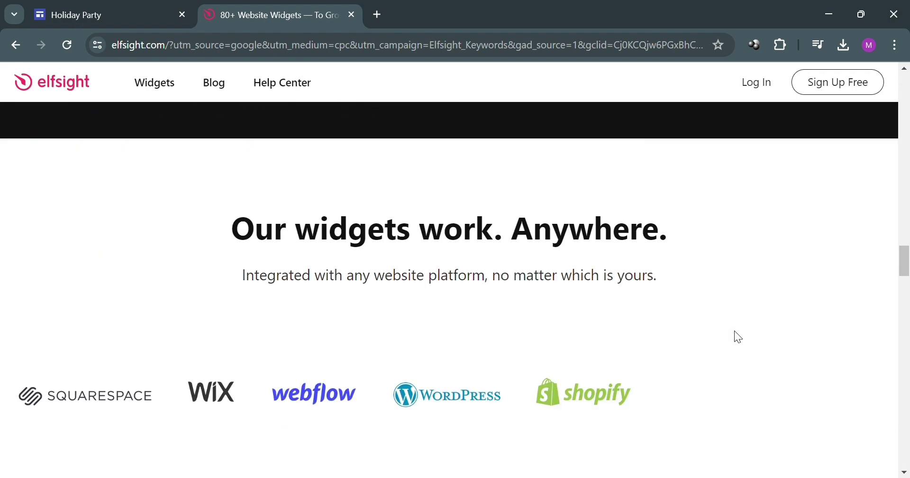
scroll(740, 337, "down", 10)
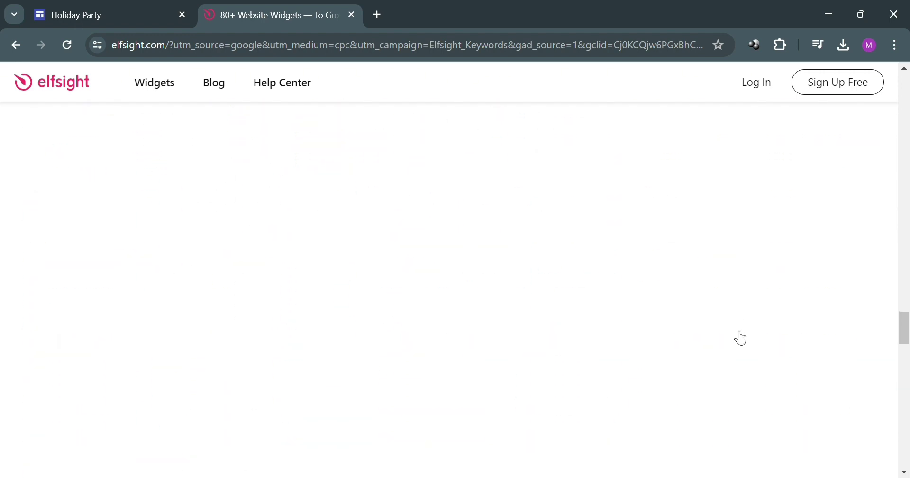
scroll(738, 337, "down", 4)
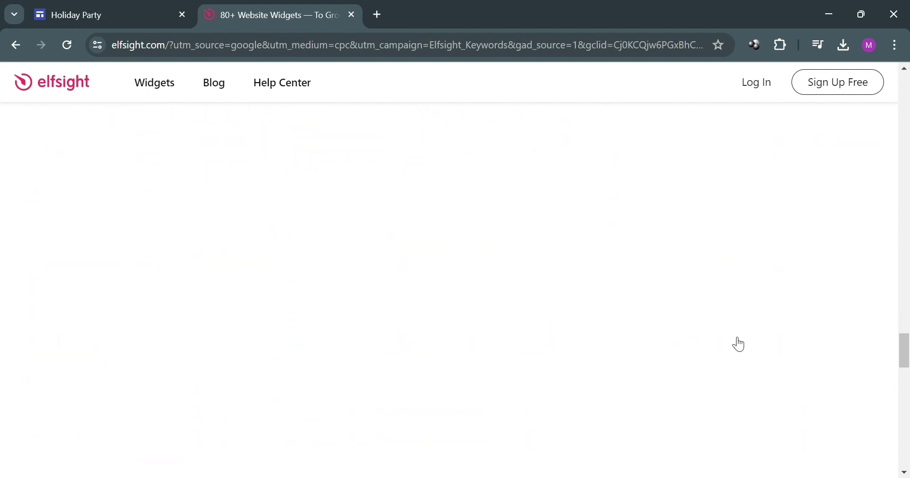
scroll(739, 344, "down", 3)
scroll(732, 337, "down", 8)
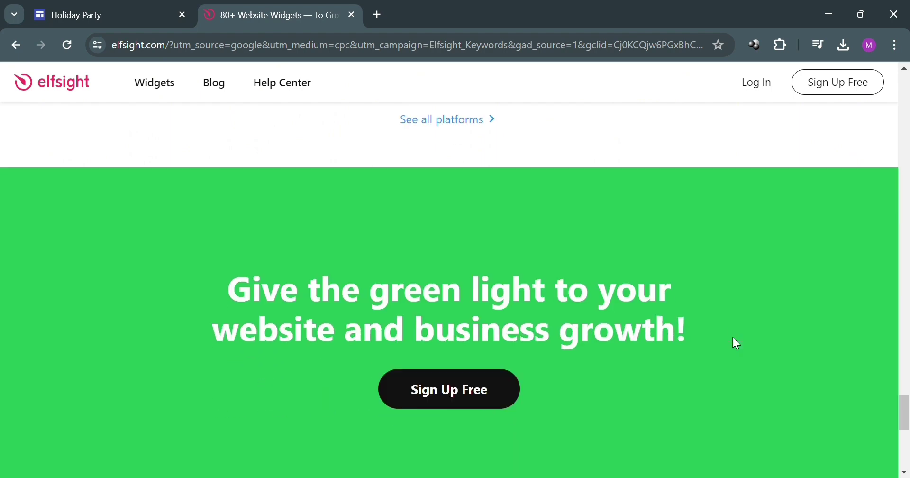
scroll(731, 327, "up", 4)
scroll(734, 334, "up", 15)
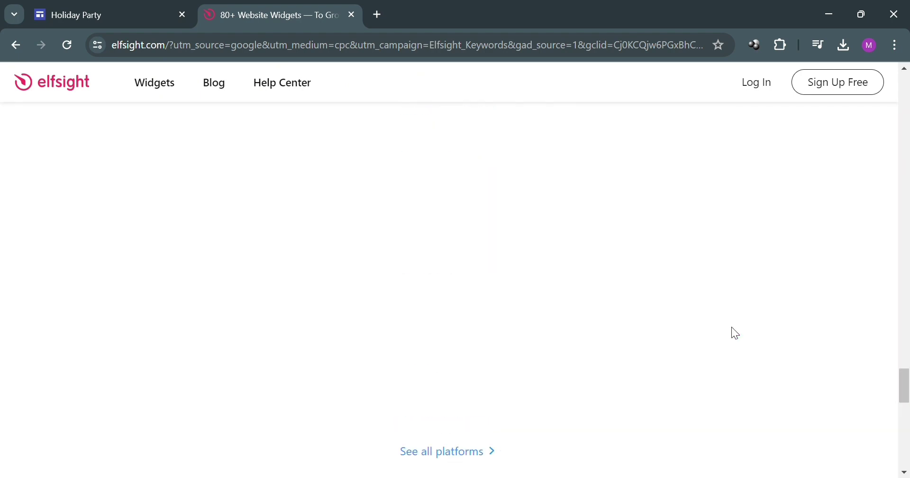
scroll(736, 333, "up", 15)
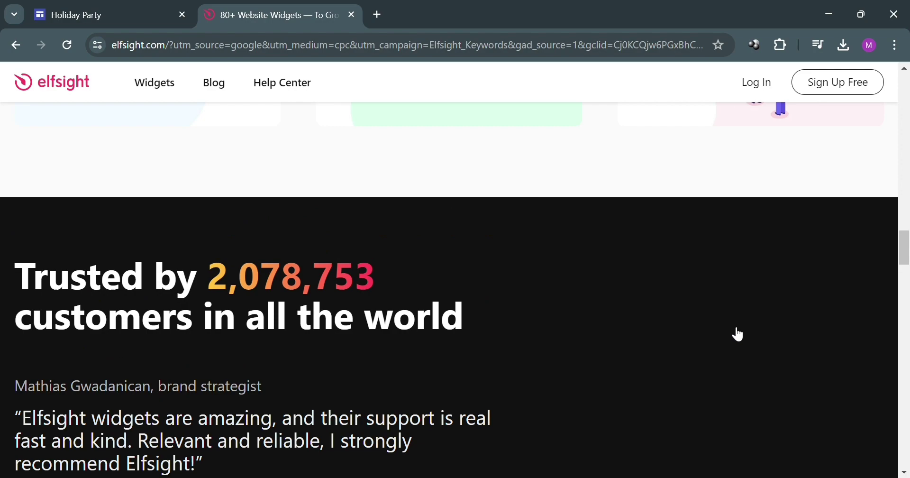
scroll(735, 333, "up", 15)
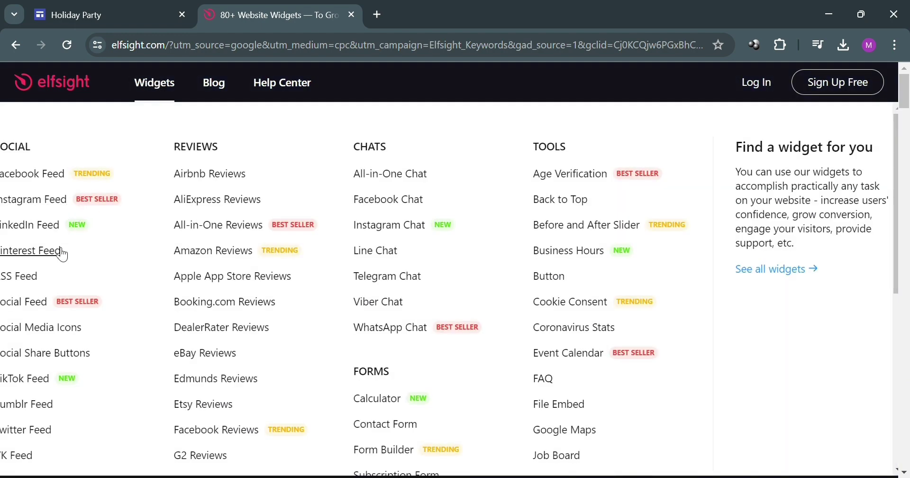
Step: Scroll down to the Audio widgets and zoom the browser in one level
scroll(84, 282, "down", 5)
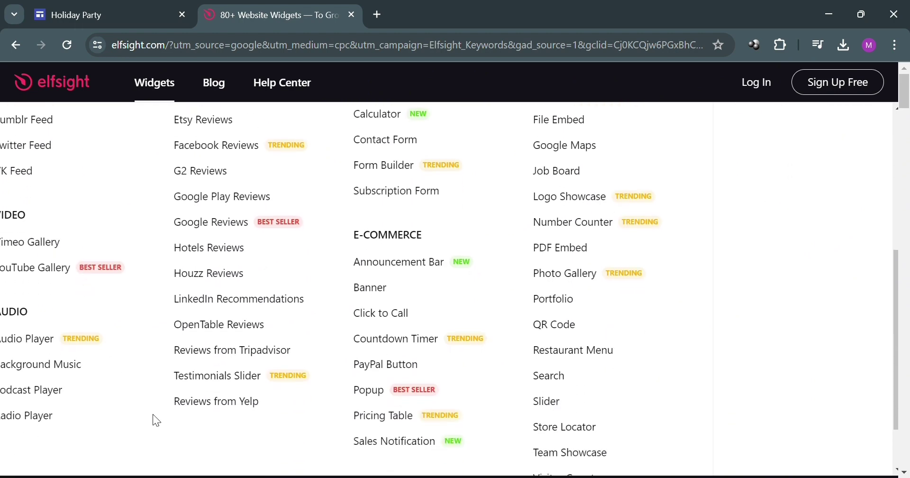
scroll(694, 375, "down", 2)
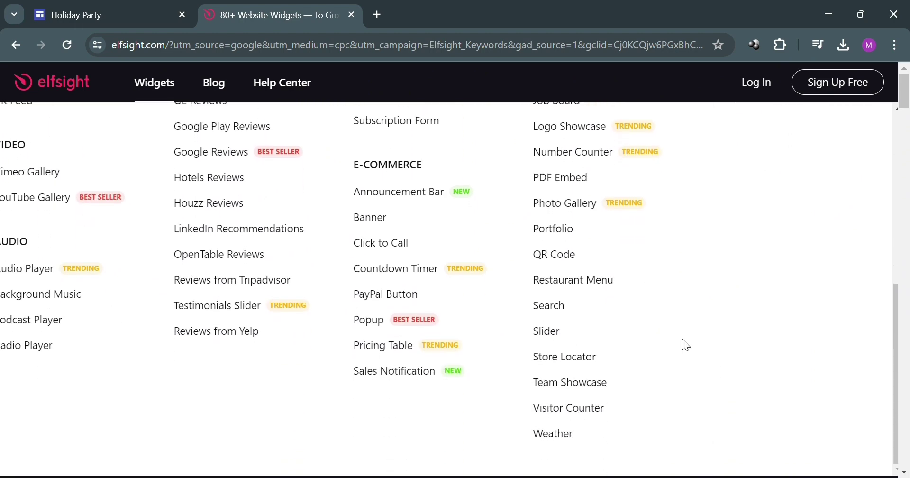
key("ctrl+plus")
key("ctrl+minus")
key("ctrl+plus")
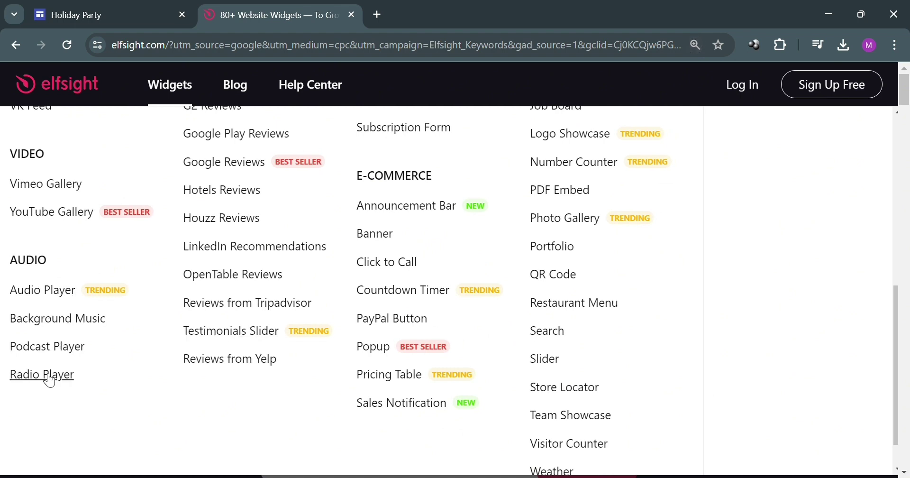
scroll(119, 243, "up", 5)
scroll(116, 256, "down", 4)
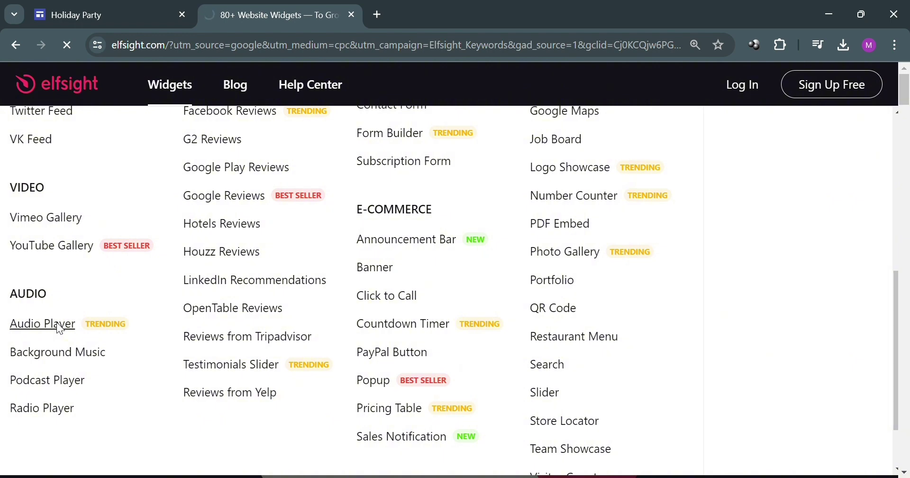
Step: Open the Audio Player widget page and scroll through its contents
left_click(57, 323)
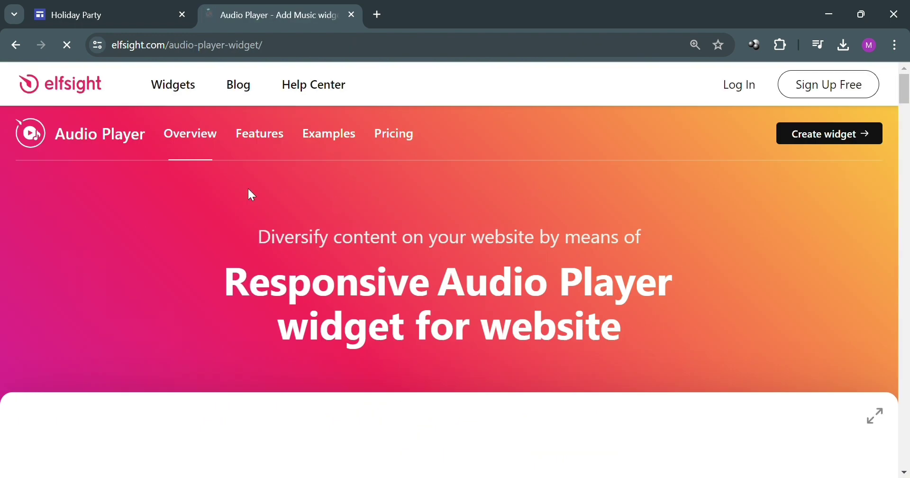
scroll(234, 230, "down", 3)
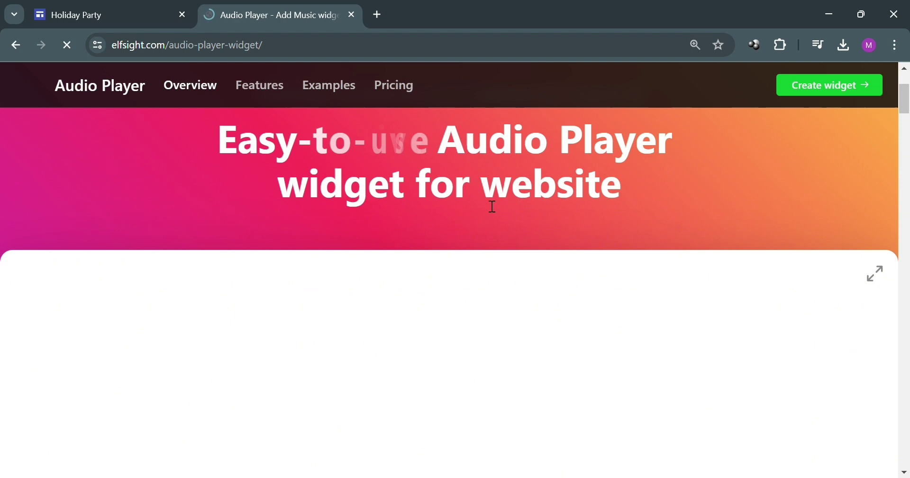
scroll(396, 105, "down", 10)
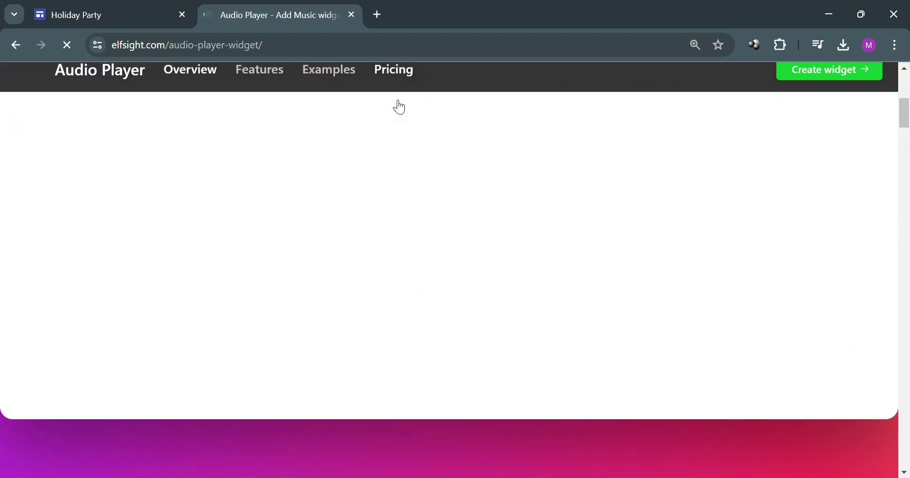
scroll(393, 102, "down", 6)
scroll(278, 177, "up", 2)
scroll(408, 287, "down", 15)
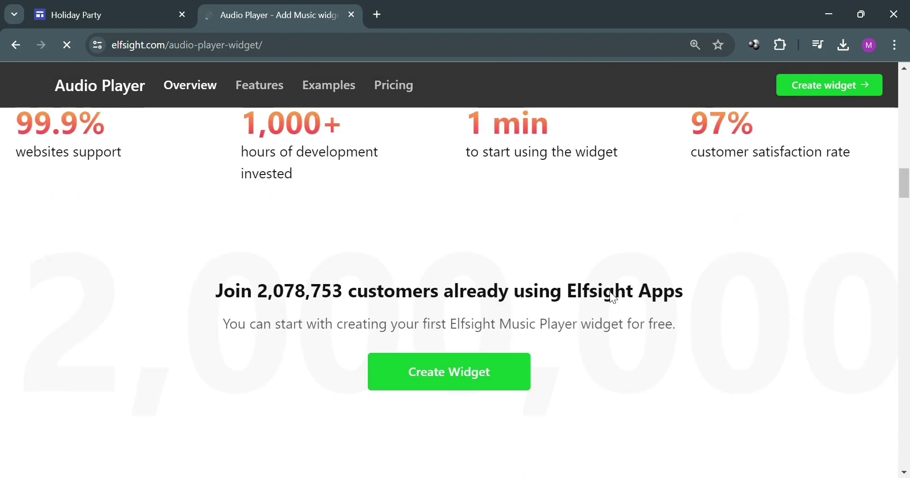
scroll(610, 292, "down", 15)
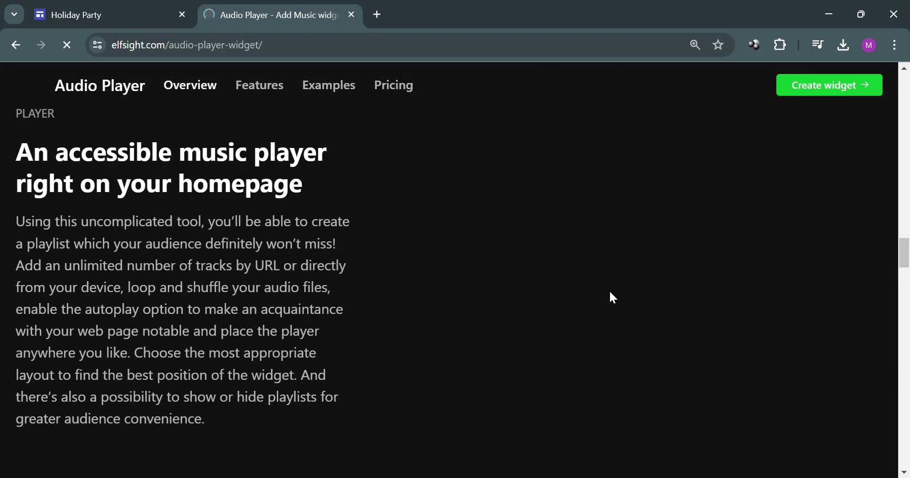
scroll(611, 297, "down", 10)
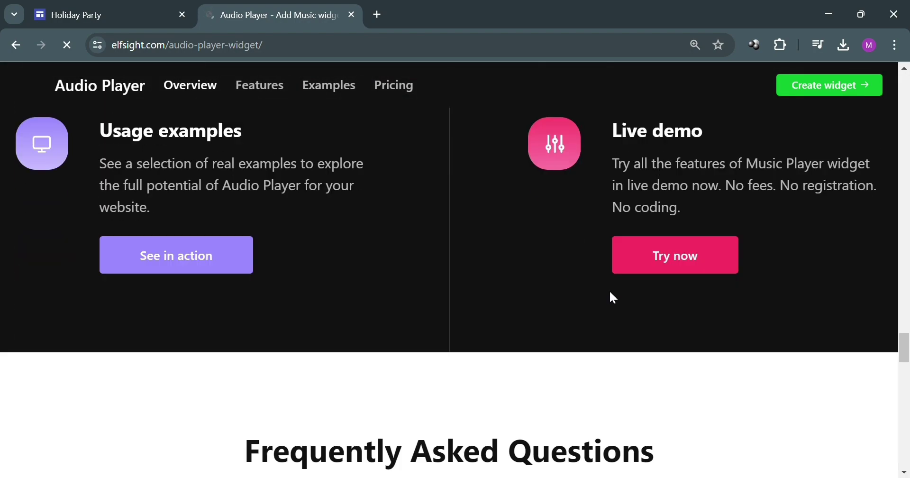
scroll(464, 306, "down", 2)
Step: Scroll back up to the Edit Widget template selector
scroll(243, 204, "up", 3)
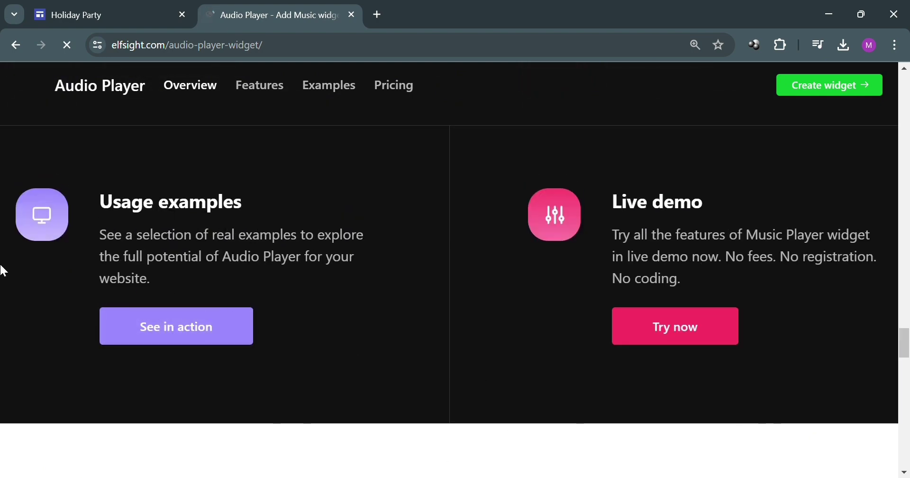
scroll(429, 320, "down", 8)
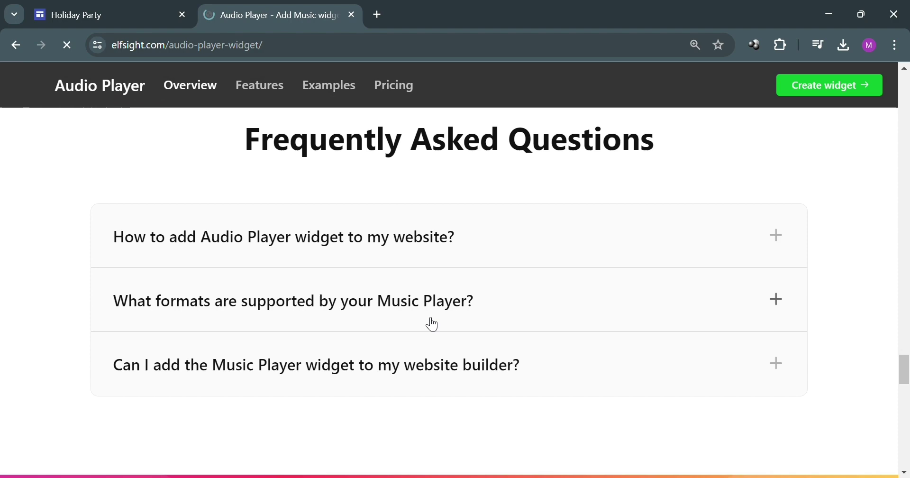
scroll(428, 319, "up", 5)
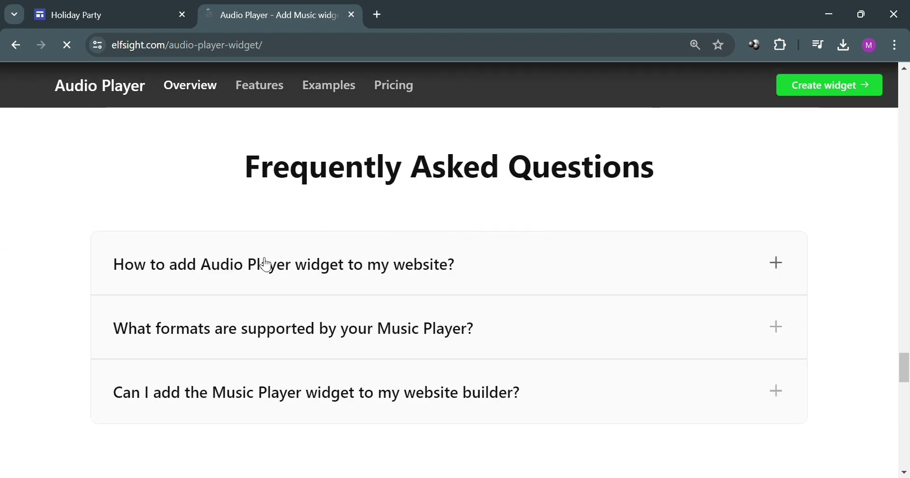
scroll(478, 379, "down", 10)
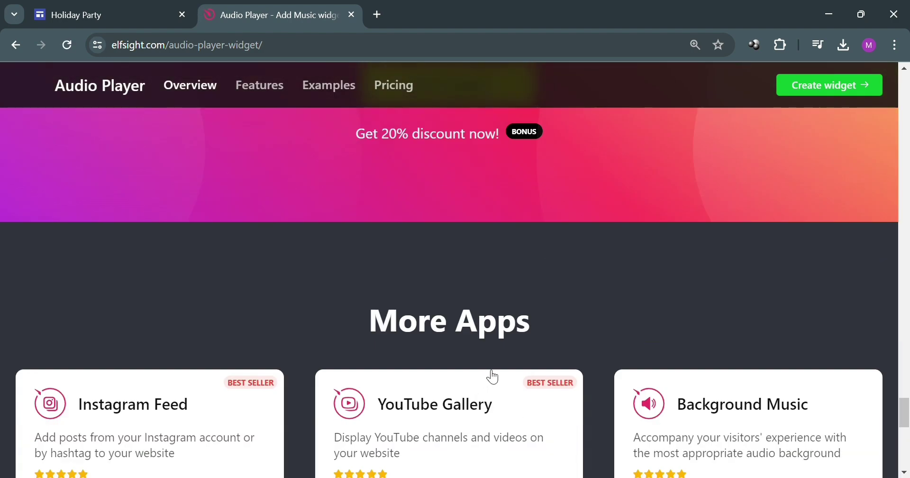
scroll(490, 374, "up", 8)
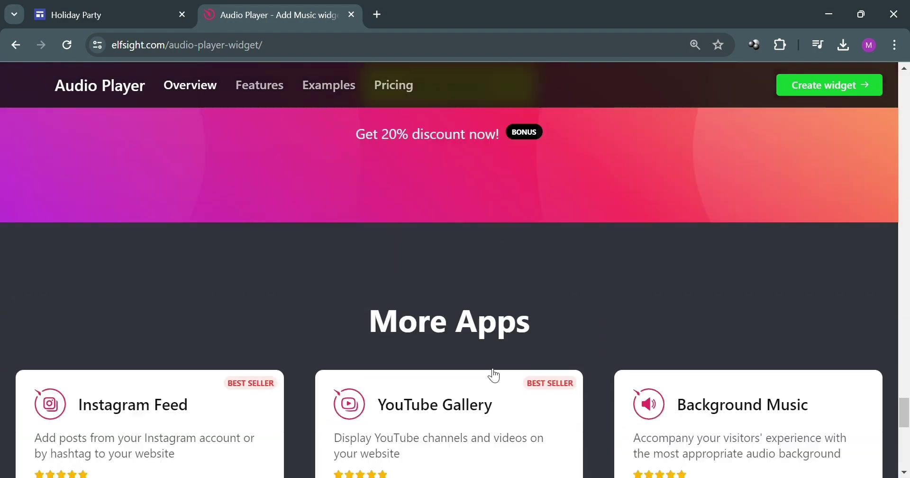
scroll(494, 375, "up", 15)
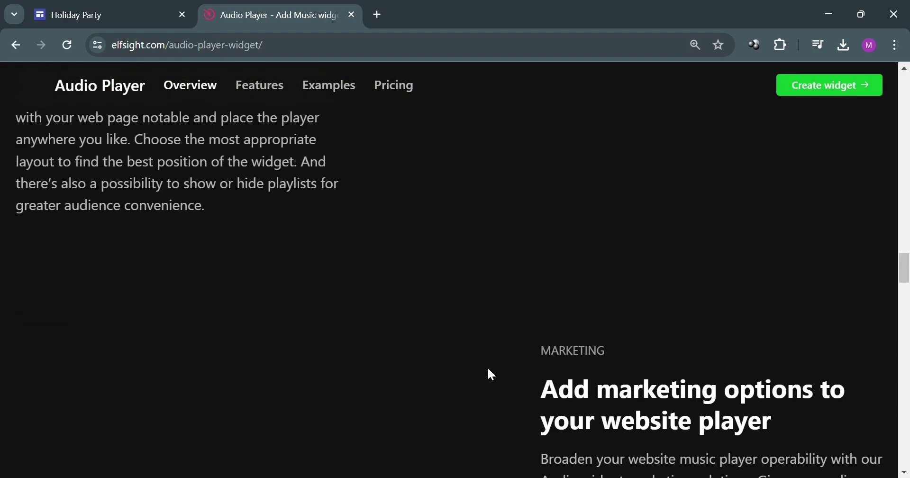
scroll(492, 374, "up", 15)
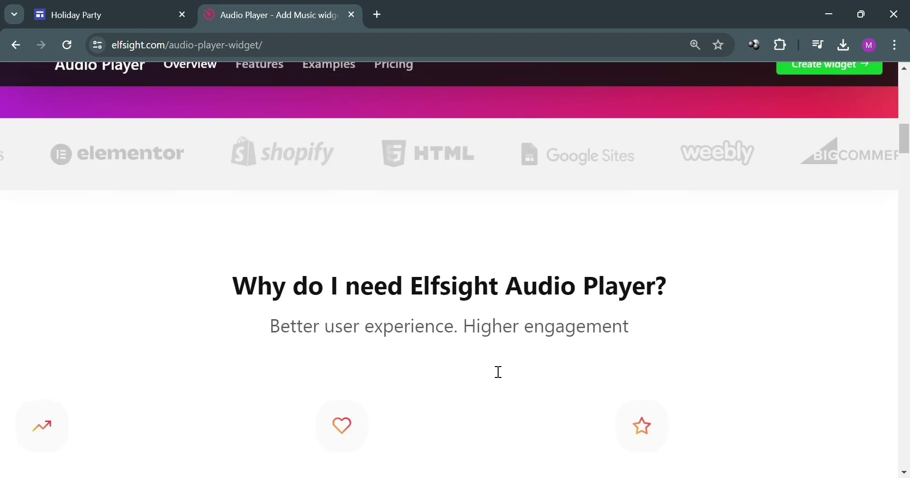
scroll(497, 372, "up", 2)
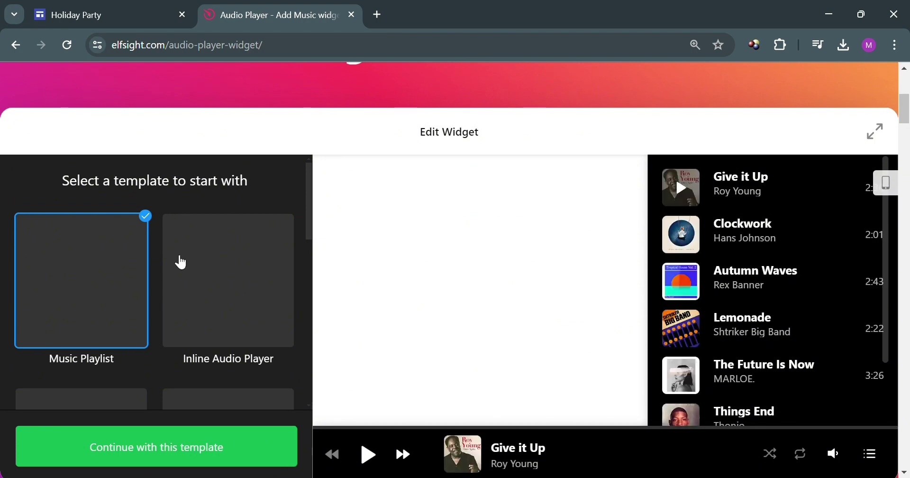
Step: Scroll through the templates and try the Inline Audio Player template
scroll(179, 260, "up", 5)
scroll(163, 229, "down", 4)
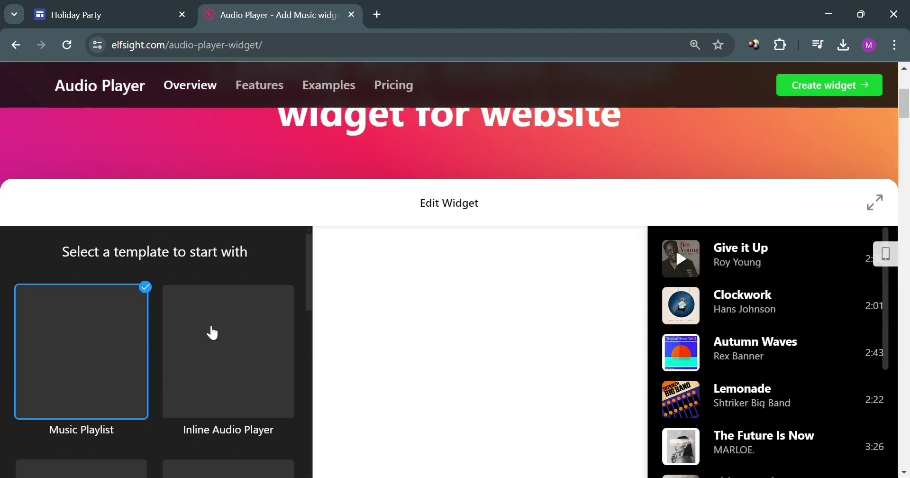
scroll(170, 319, "down", 2)
scroll(170, 319, "down", 5)
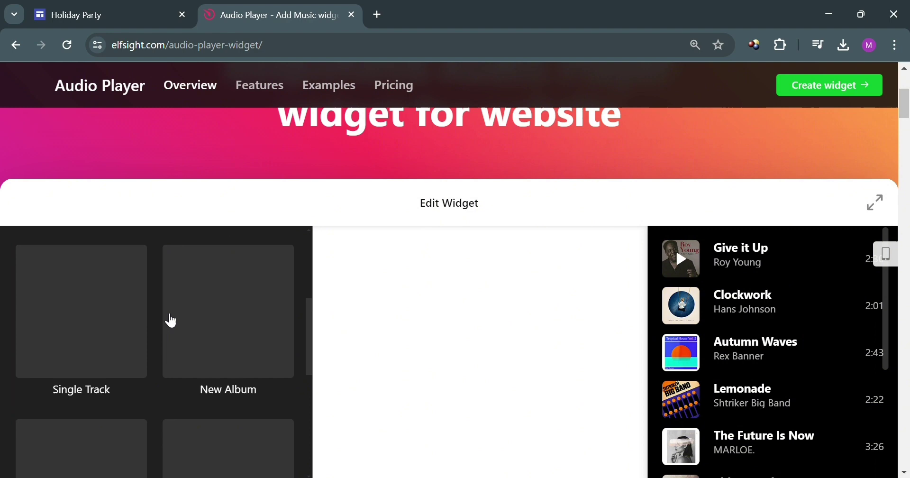
scroll(430, 278, "down", 2)
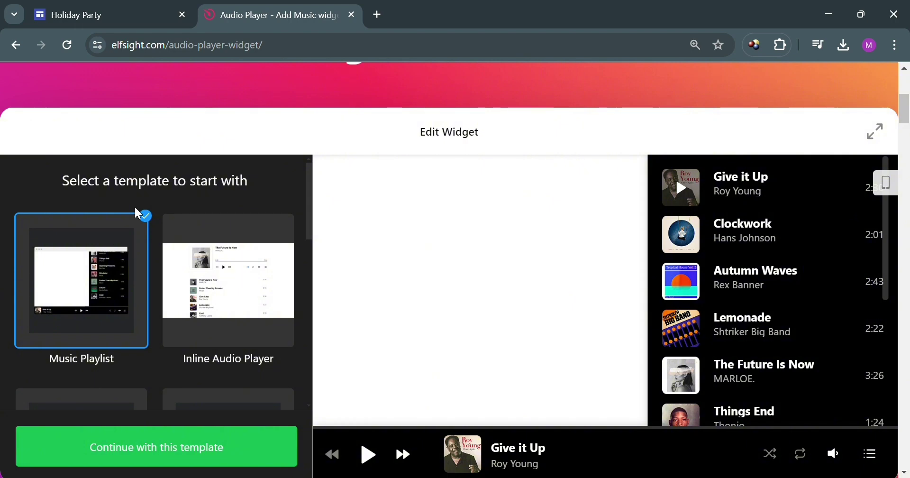
scroll(138, 213, "down", 2)
left_click(235, 237)
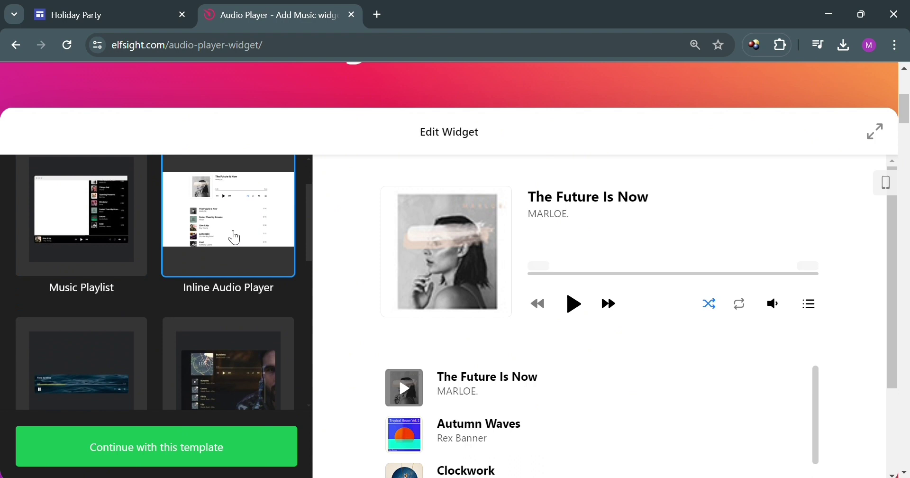
scroll(235, 237, "down", 2)
scroll(521, 313, "down", 3)
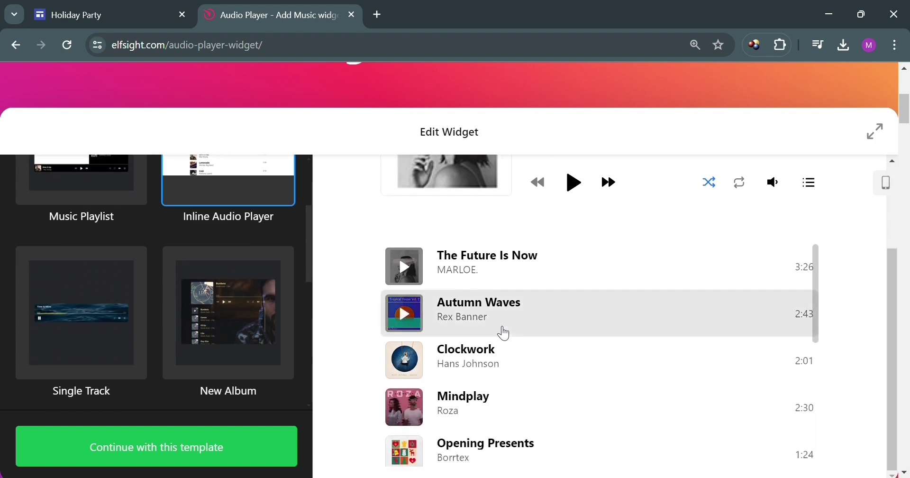
scroll(503, 333, "up", 3)
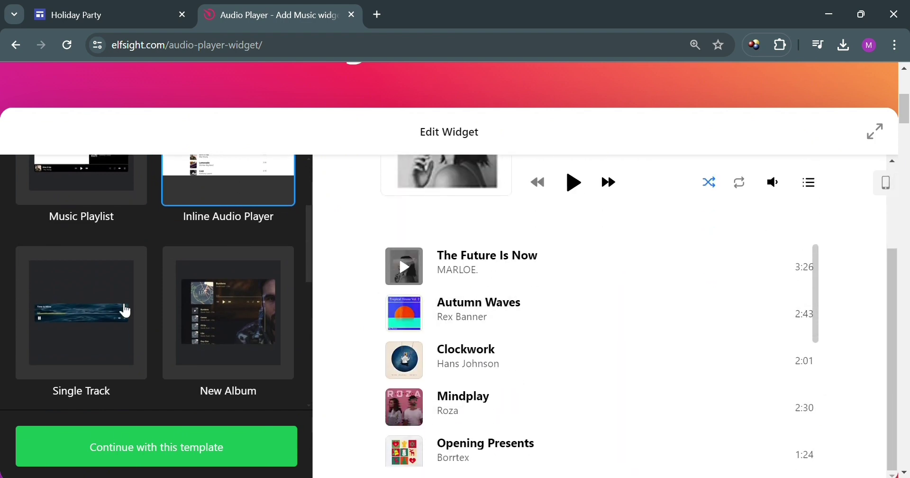
Step: Try the Single Track and New Album templates
left_click(63, 309)
scroll(465, 346, "up", 3)
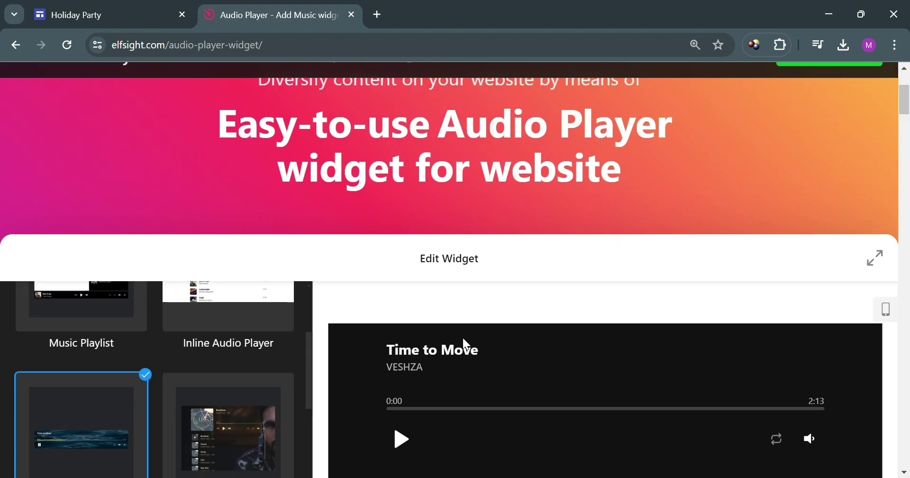
scroll(518, 325, "down", 5)
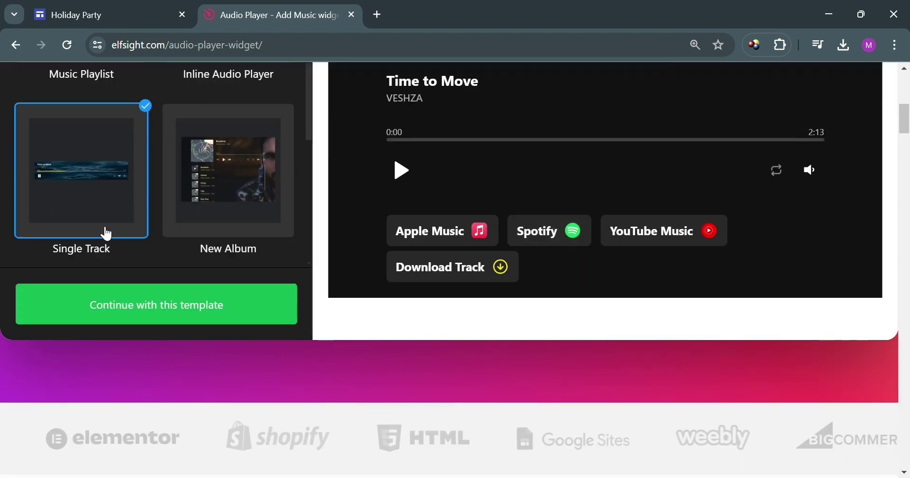
left_click(242, 170)
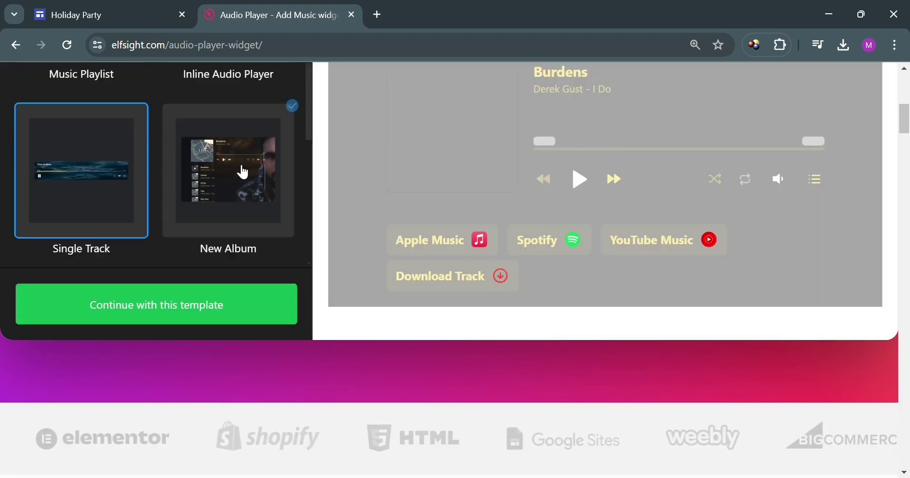
scroll(693, 235, "up", 1)
scroll(223, 175, "down", 4)
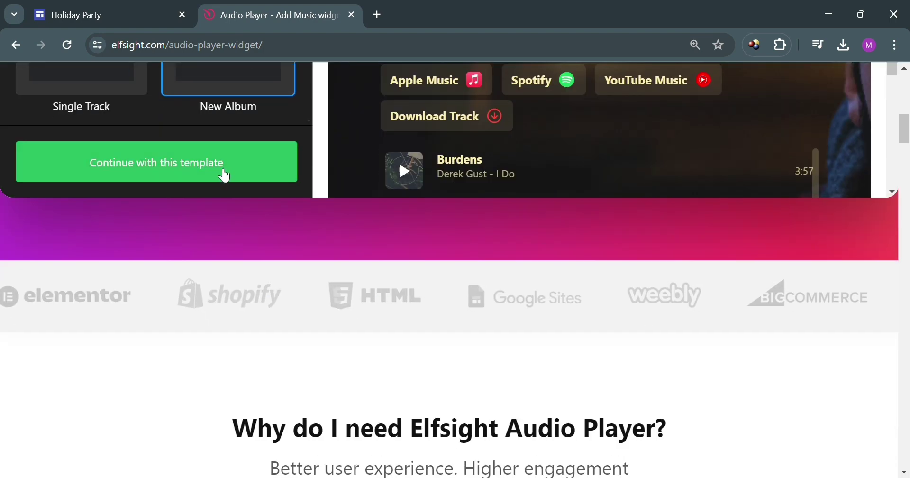
scroll(228, 174, "up", 3)
scroll(242, 169, "down", 4)
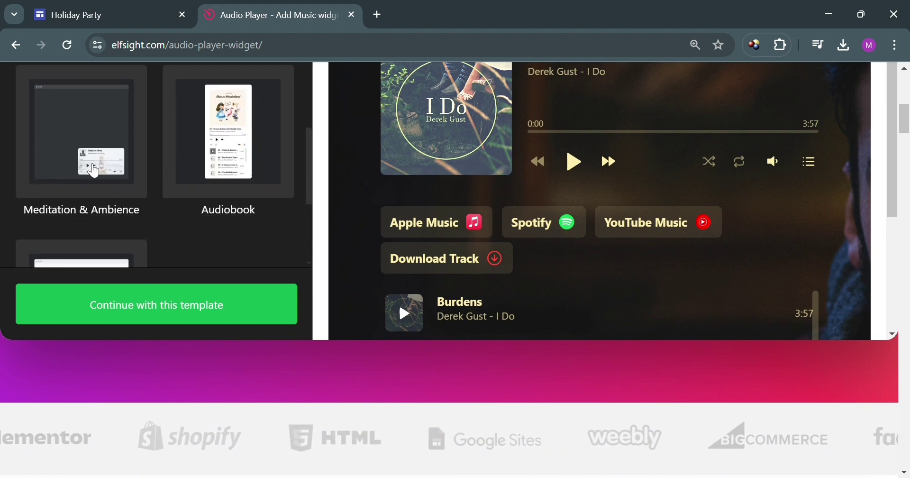
scroll(88, 170, "down", 5)
scroll(89, 170, "up", 8)
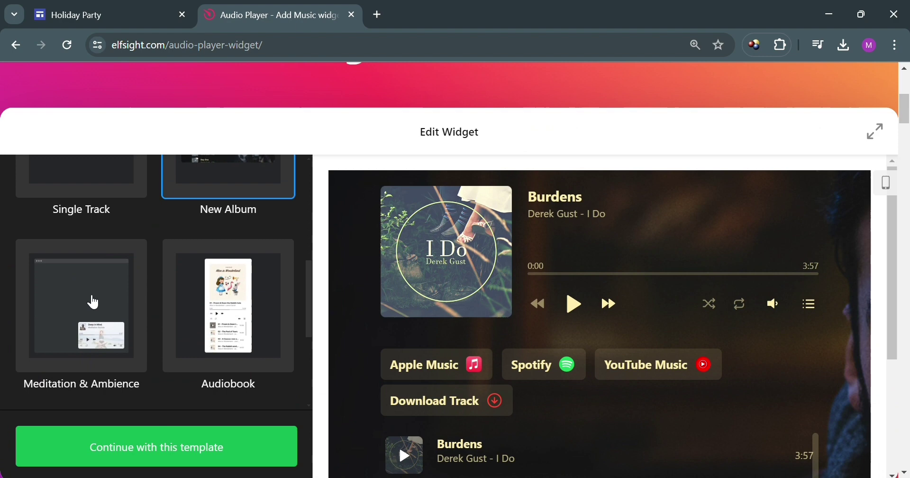
Step: Select the Meditation & Ambience template and review the Deep in Mind preview
left_click(89, 301)
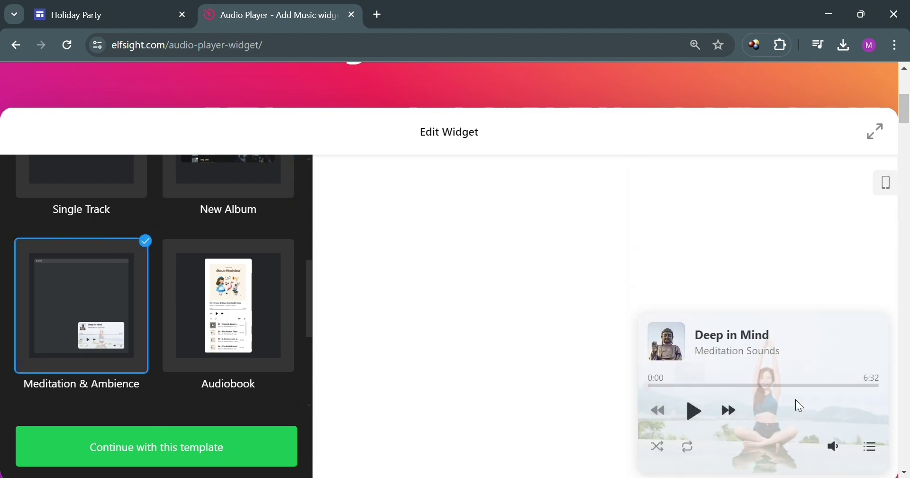
scroll(52, 243, "up", 3)
scroll(52, 244, "up", 1)
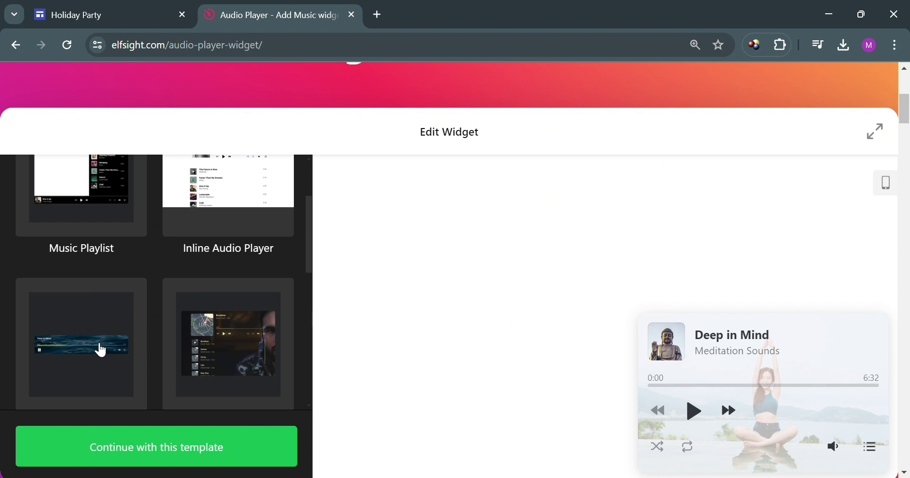
scroll(100, 348, "up", 2)
scroll(101, 332, "down", 3)
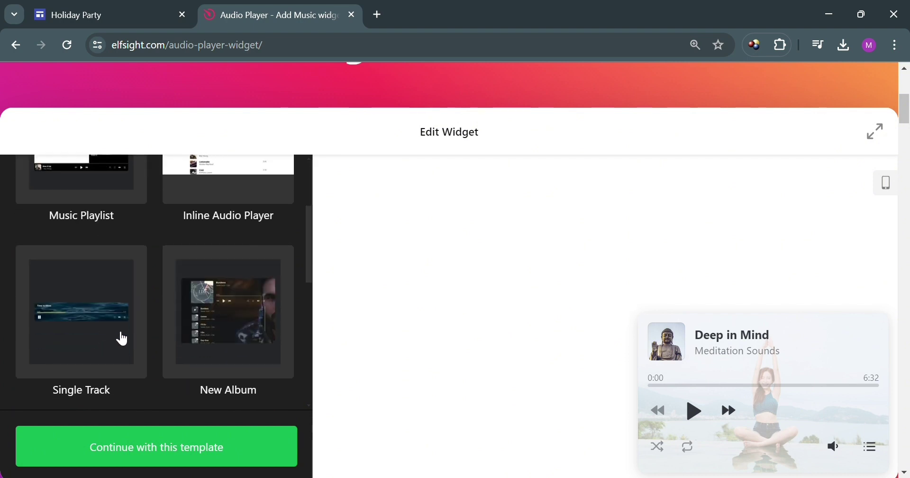
scroll(138, 336, "down", 4)
scroll(152, 334, "down", 2)
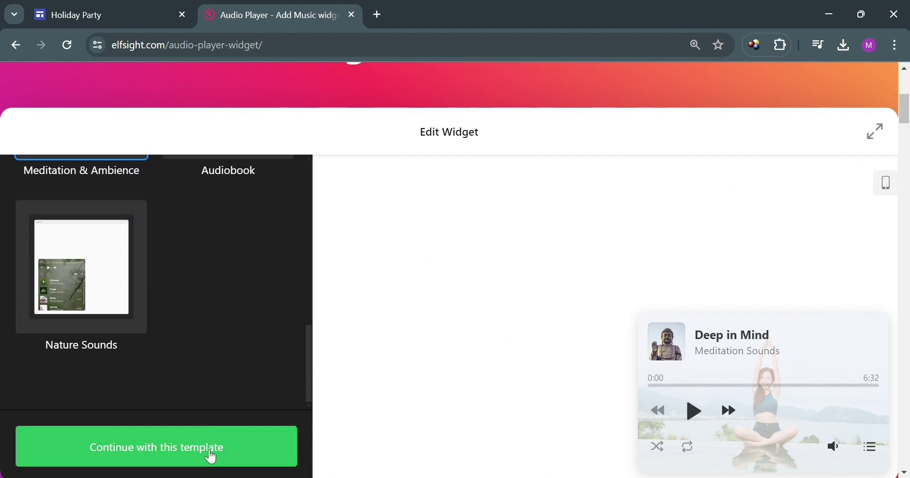
Step: Continue with the meditation template and open the Deep in Mind track's actions
left_click(211, 457)
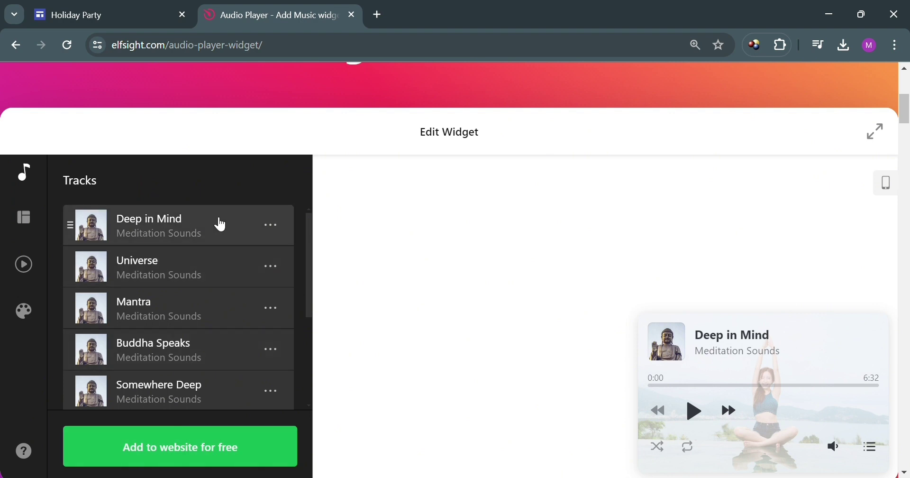
left_click(280, 232)
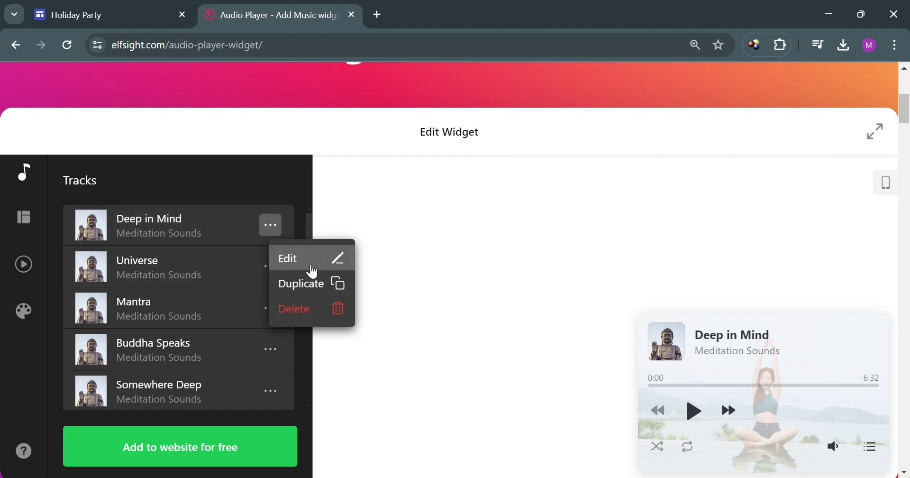
scroll(183, 265, "down", 4)
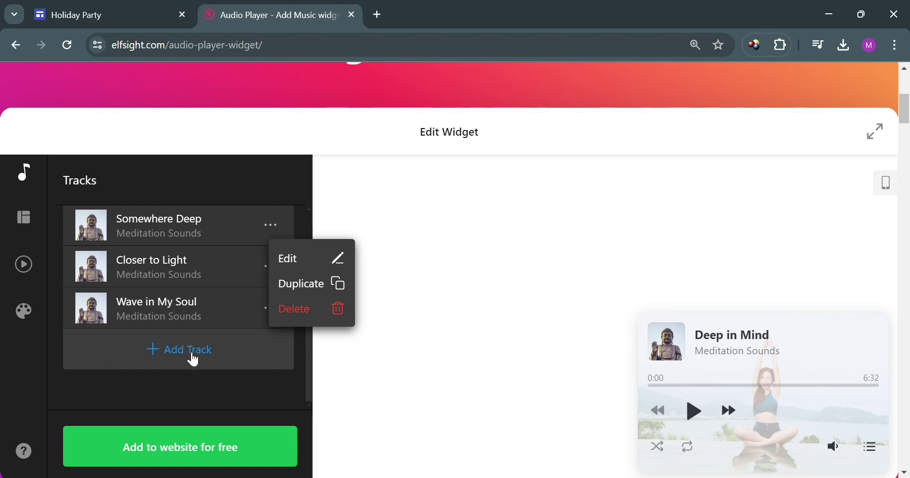
scroll(142, 323, "up", 2)
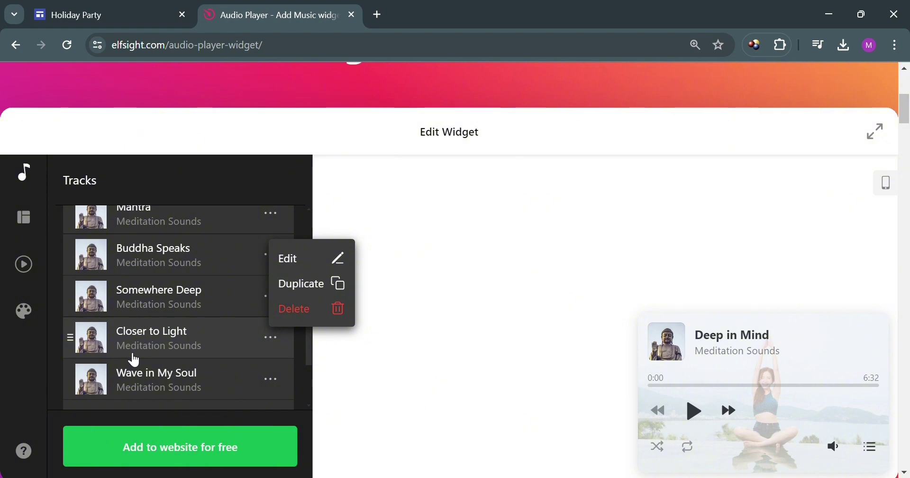
Step: Inspect the Wave in My Soul track's details, then close them
left_click(97, 393)
scroll(114, 350, "down", 2)
scroll(115, 350, "down", 2)
scroll(114, 349, "up", 4)
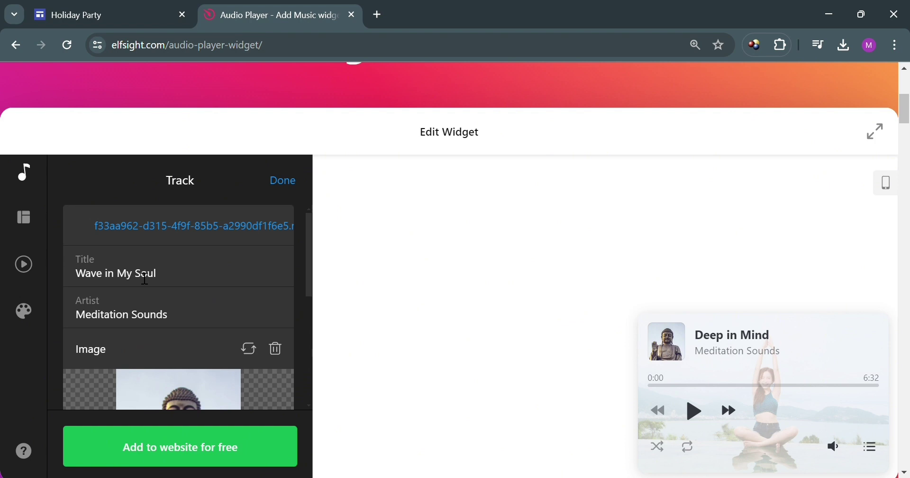
scroll(145, 278, "down", 5)
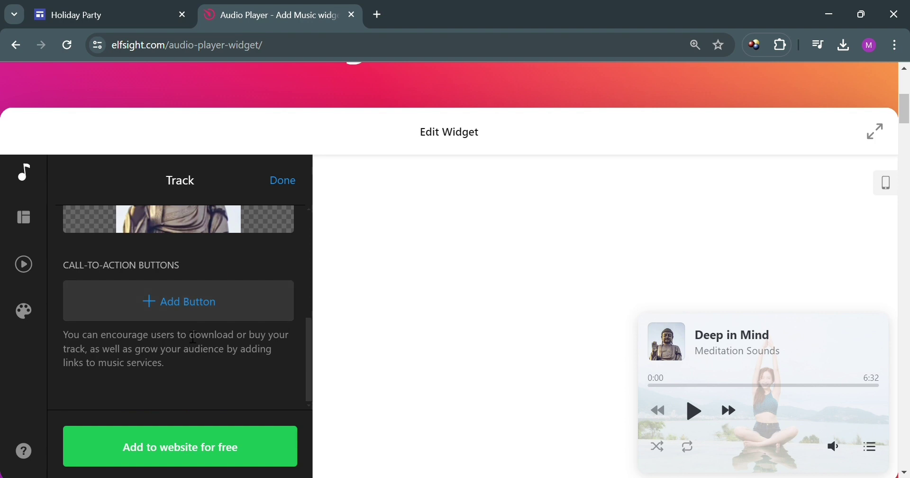
left_click(284, 182)
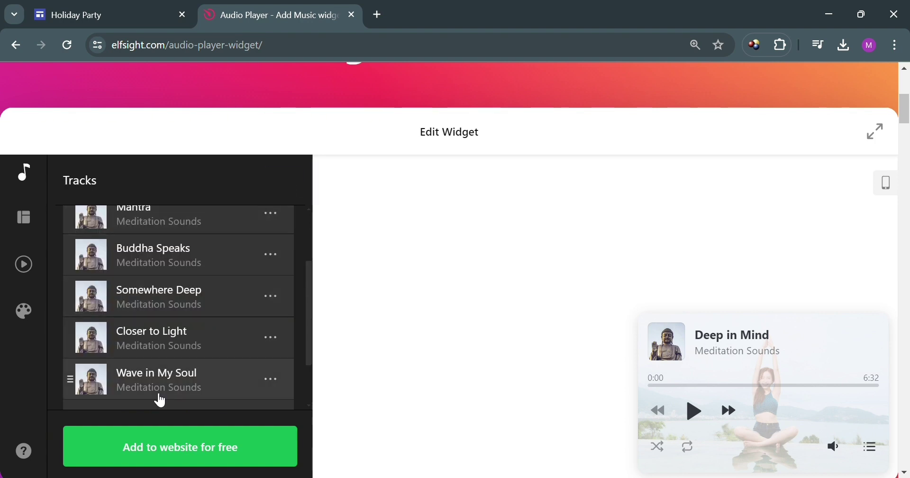
Step: Start adding a new track, then cancel the upload
scroll(156, 397, "down", 2)
left_click(189, 356)
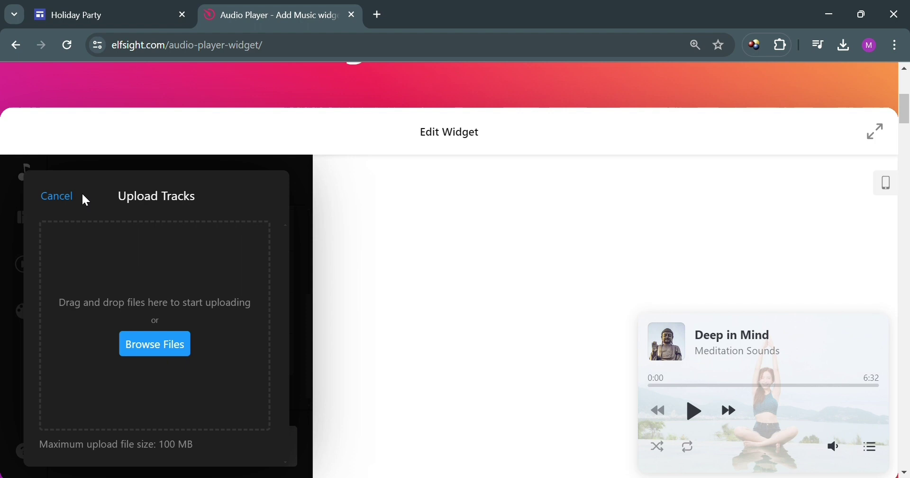
left_click(67, 199)
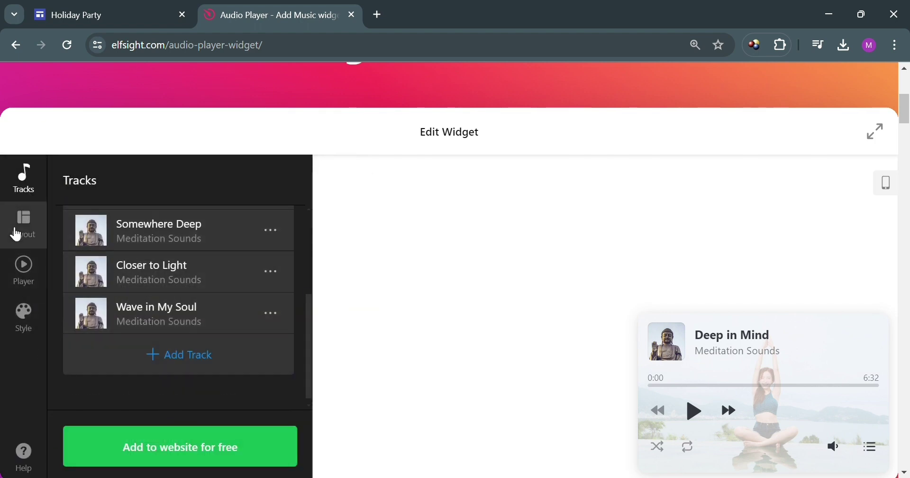
Step: In Layout, compare Floating and Embed, settling on the Embed layout
left_click(21, 227)
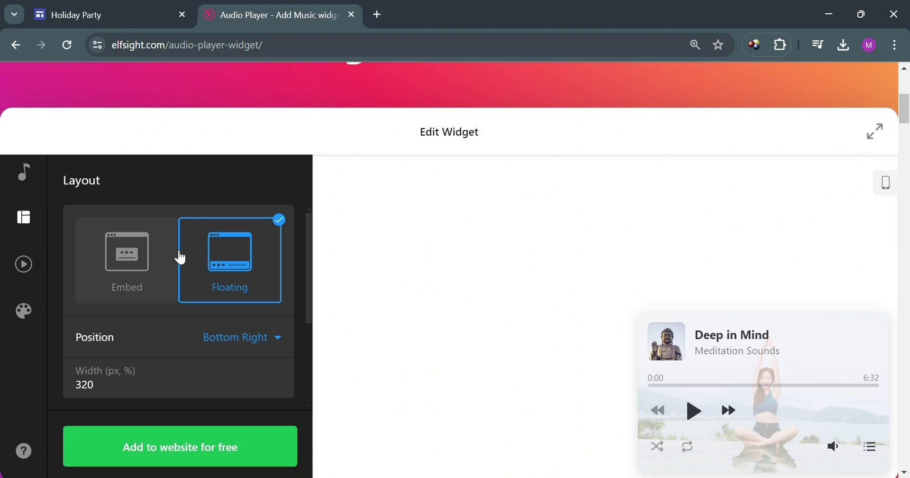
left_click(128, 277)
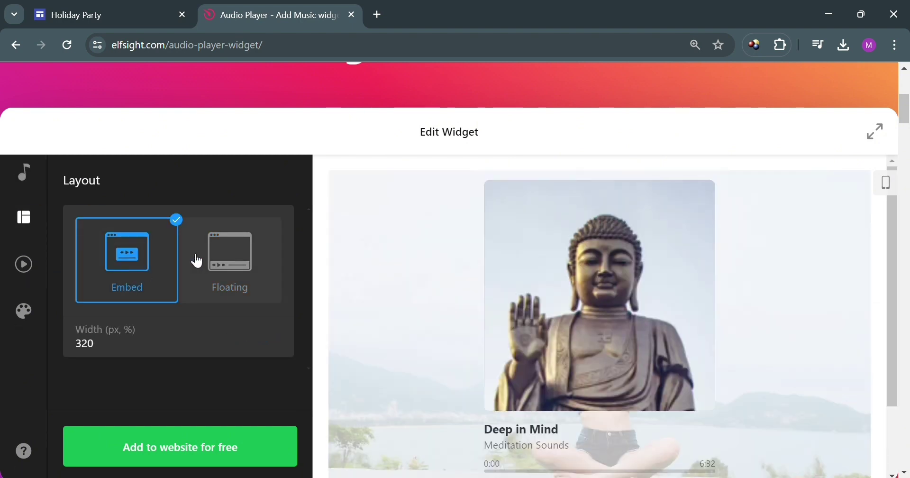
scroll(211, 255, "down", 1)
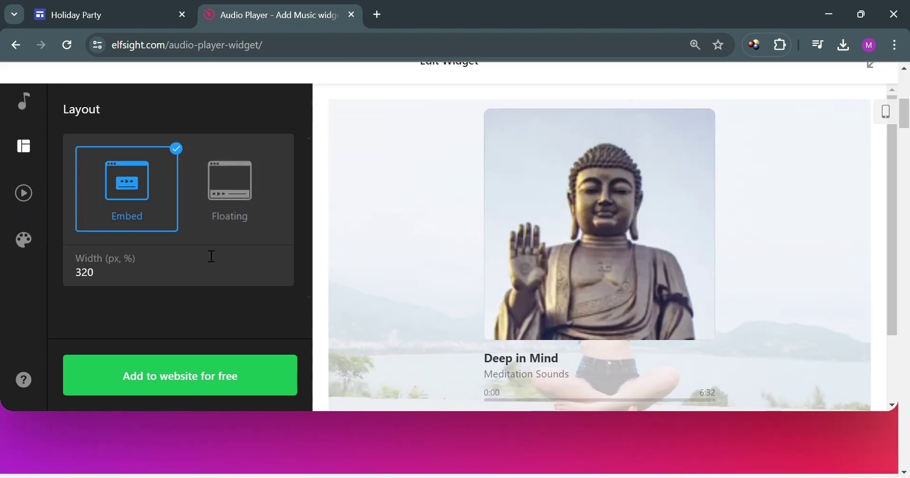
left_click(238, 199)
left_click(129, 202)
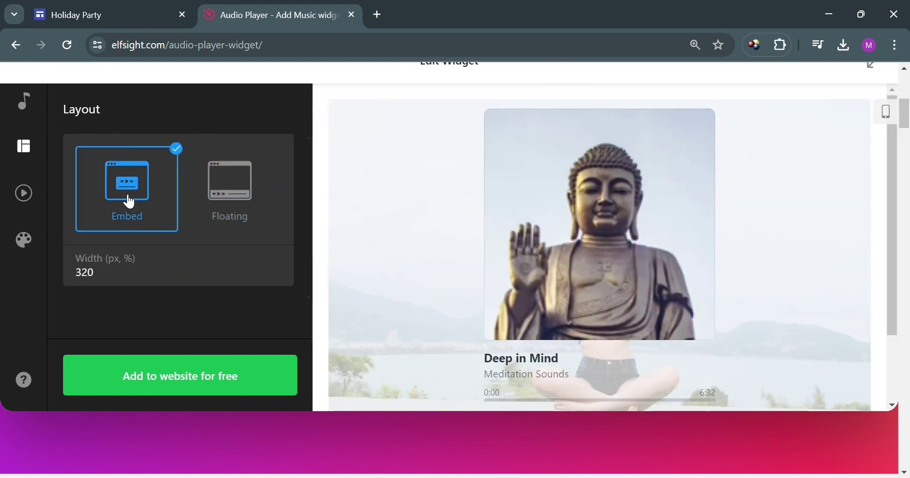
scroll(682, 308, "down", 2)
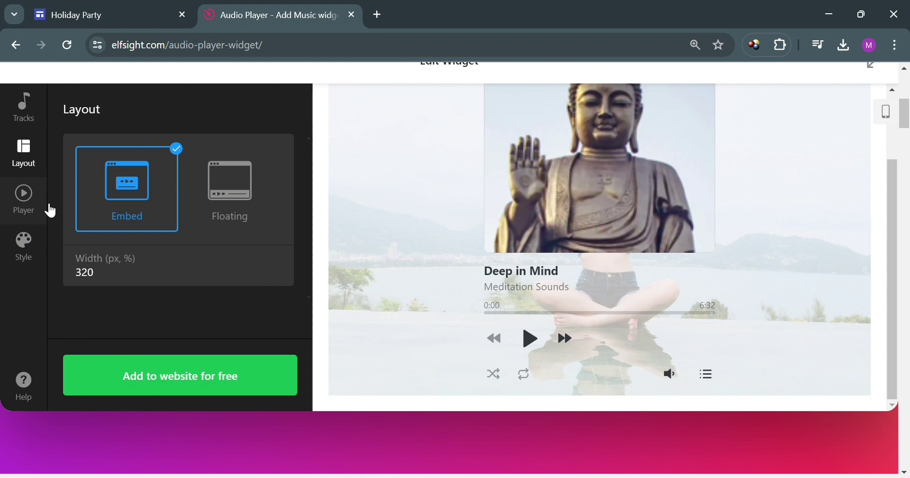
Step: In the player controls, hide the loop control and progress bar, keeping shuffle visible
left_click(29, 203)
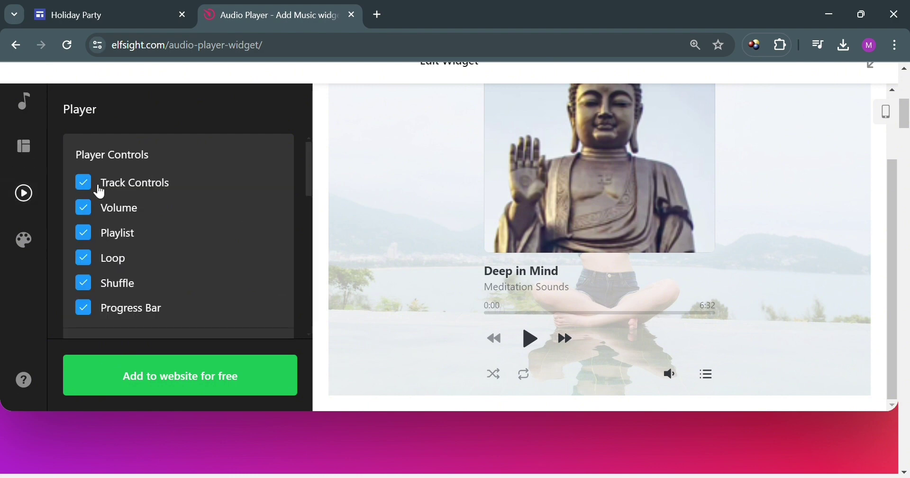
scroll(97, 189, "down", 2)
scroll(95, 189, "up", 2)
left_click(89, 265)
left_click(84, 283)
scroll(87, 286, "down", 2)
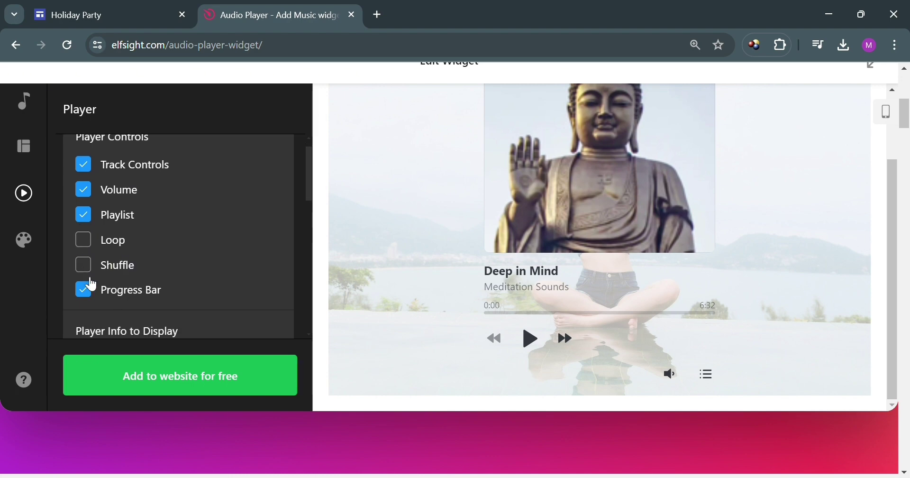
left_click(83, 213)
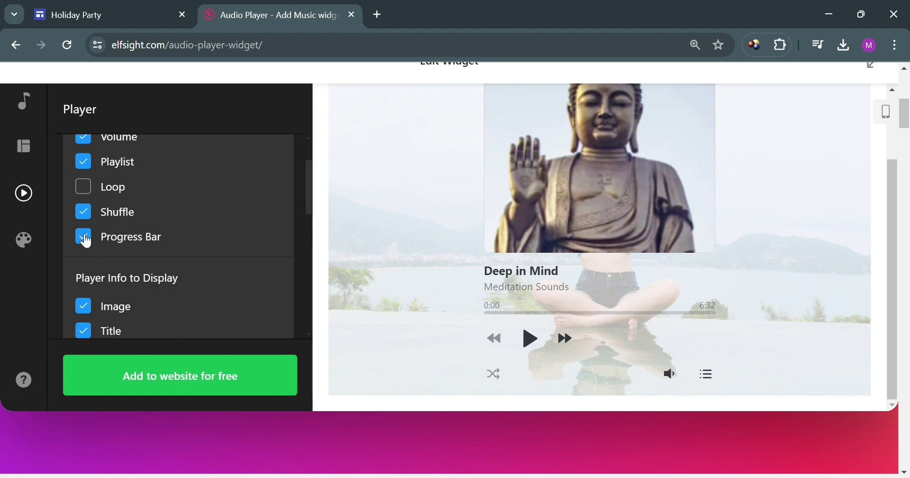
left_click(85, 237)
scroll(85, 256, "down", 1)
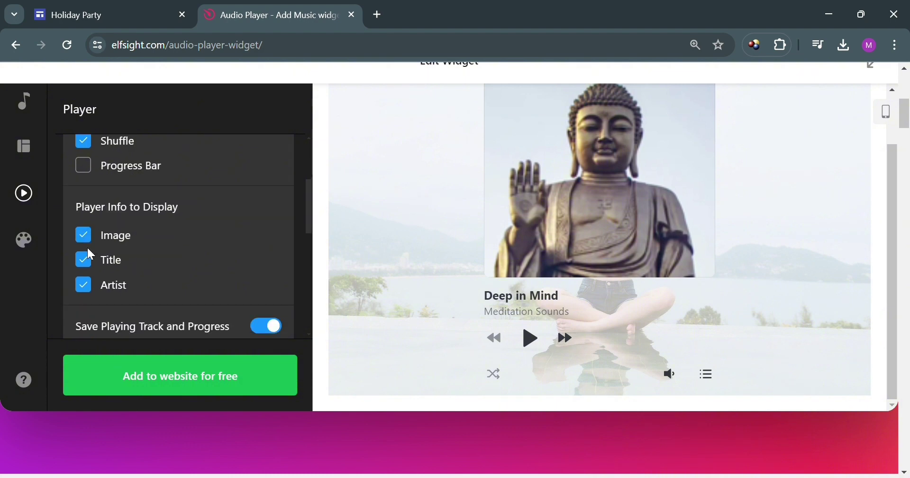
Step: Uncheck Image and Artist under Player Info to Display, leaving only the track title
left_click(89, 240)
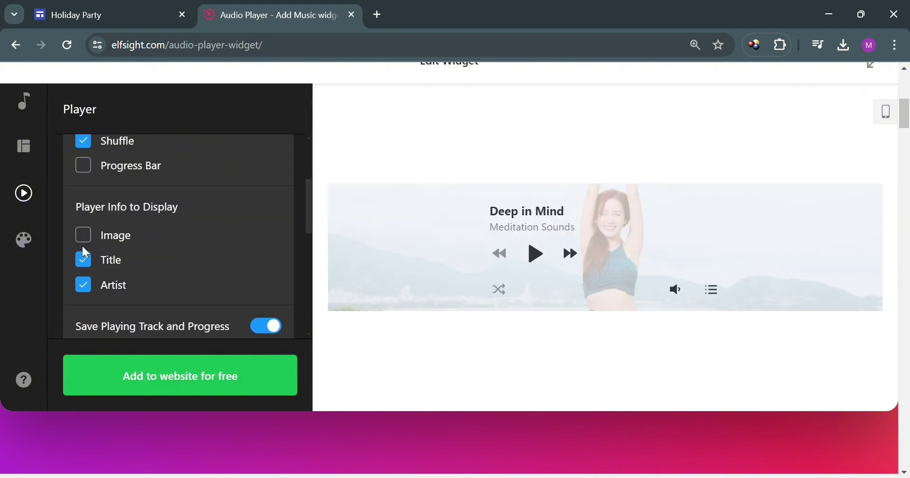
left_click(86, 262)
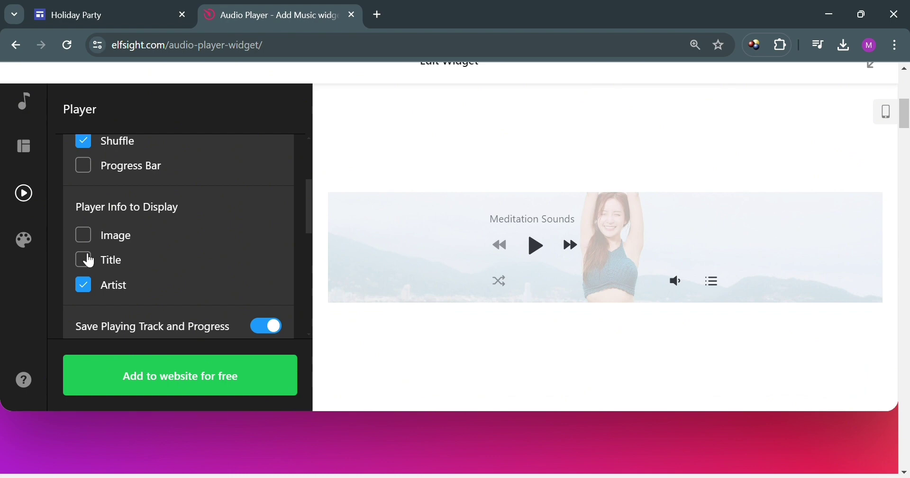
left_click(87, 259)
scroll(90, 237, "down", 2)
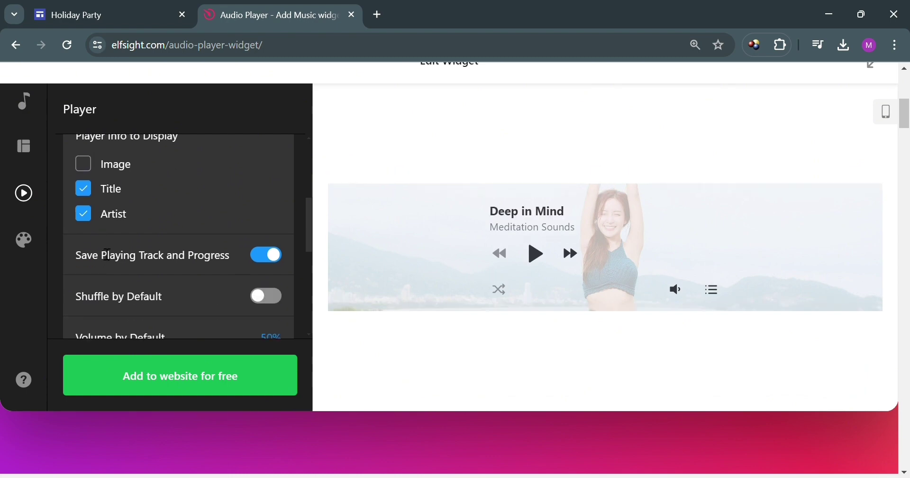
left_click(93, 220)
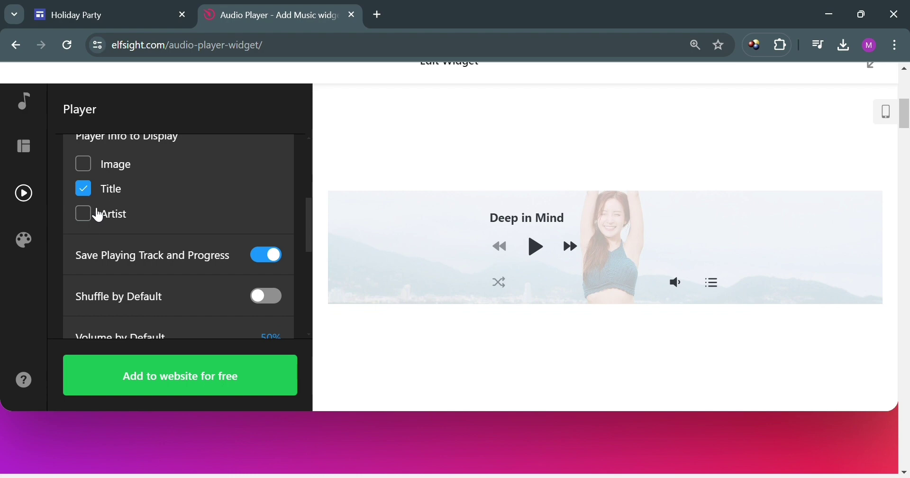
scroll(122, 208, "down", 2)
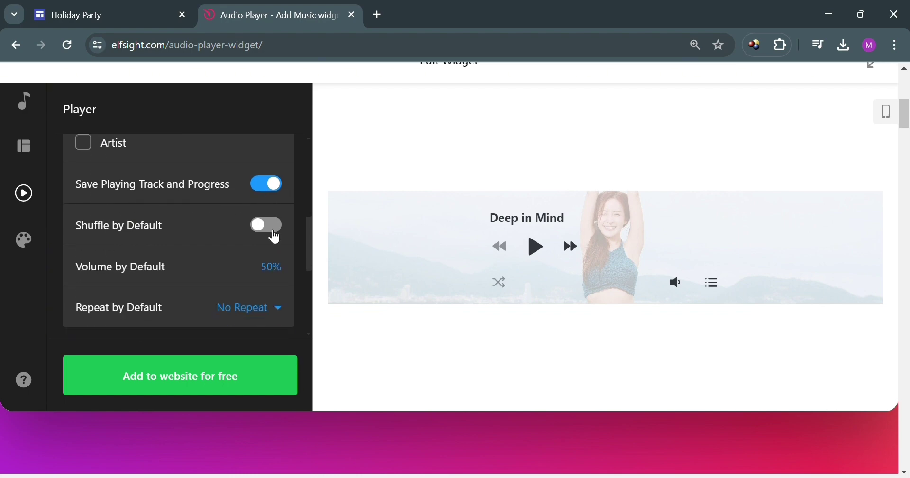
scroll(278, 221, "down", 2)
scroll(274, 222, "down", 2)
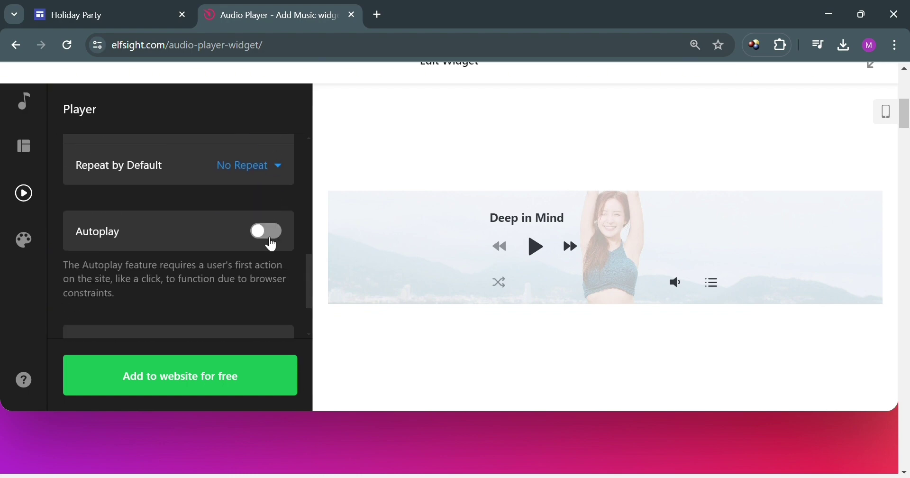
Step: Turn Autoplay on and review the Playlist and Messages settings panels
left_click(269, 232)
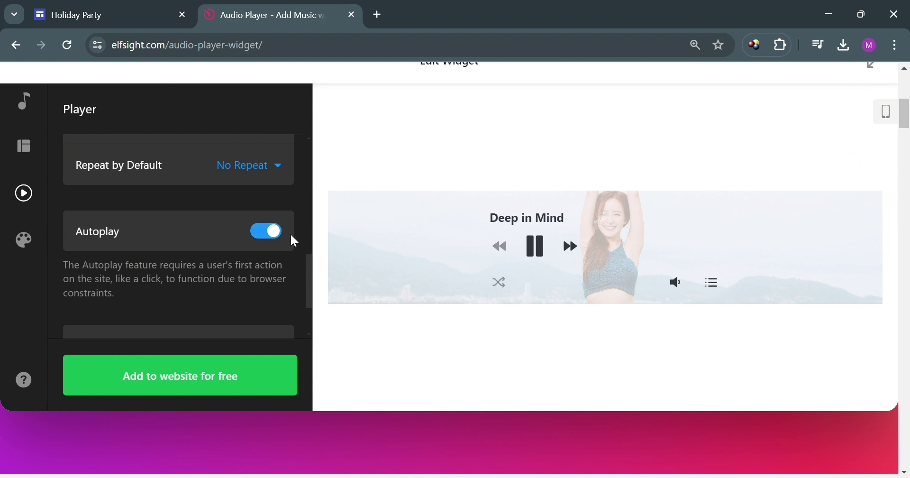
scroll(224, 239, "down", 2)
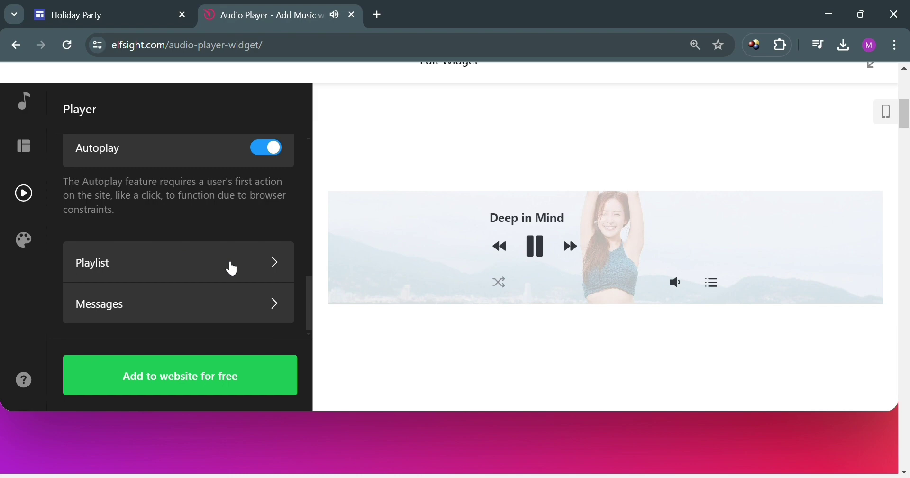
left_click(283, 275)
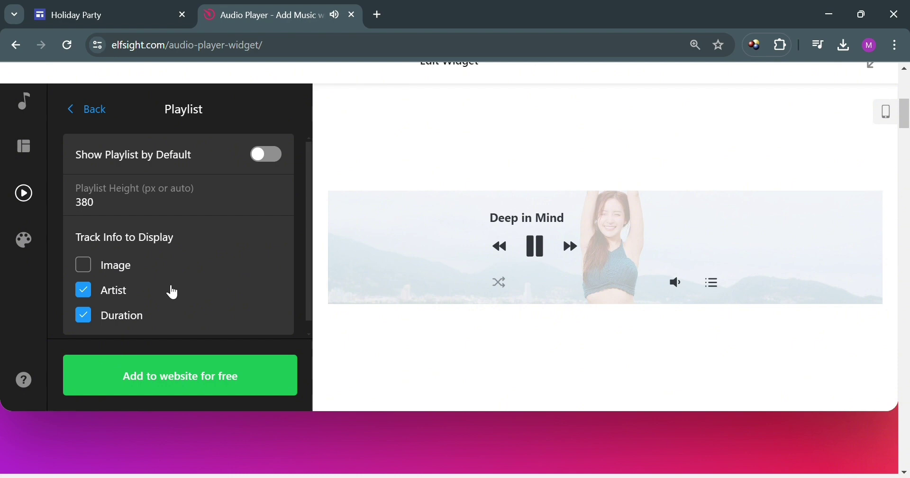
scroll(168, 287, "down", 1)
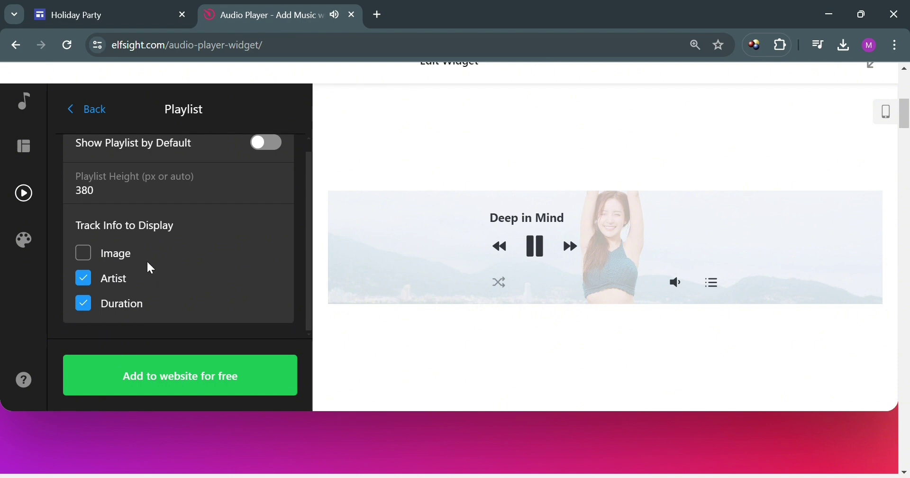
left_click(78, 113)
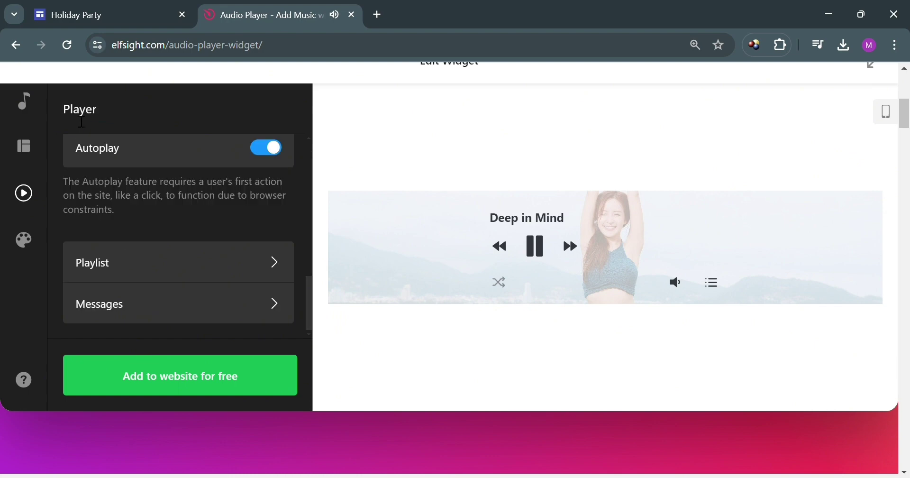
left_click(286, 310)
scroll(151, 227, "down", 1)
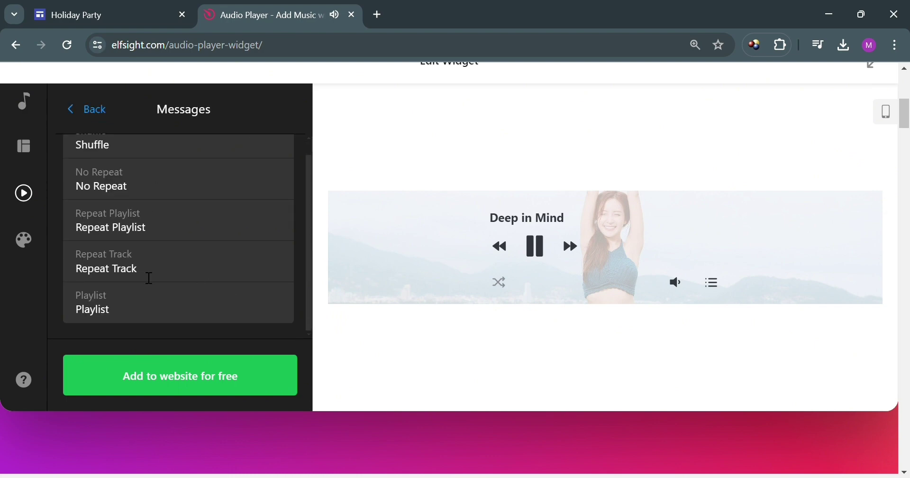
left_click(87, 116)
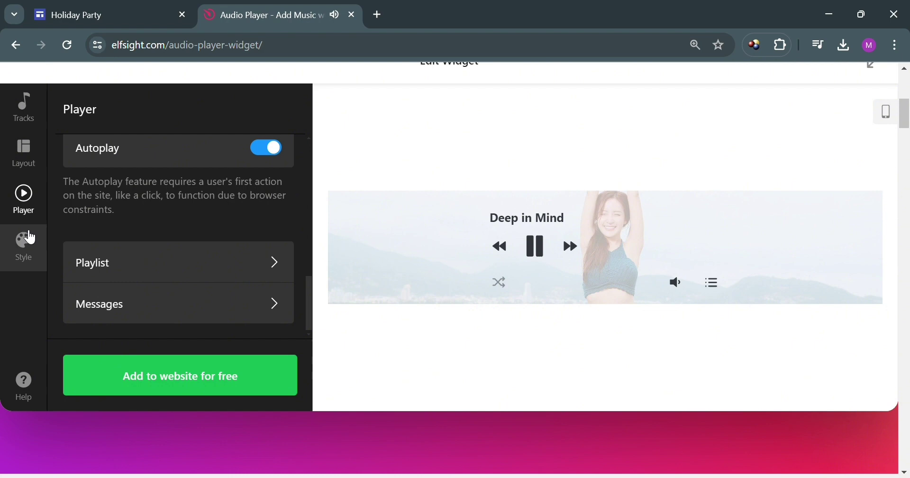
left_click(28, 239)
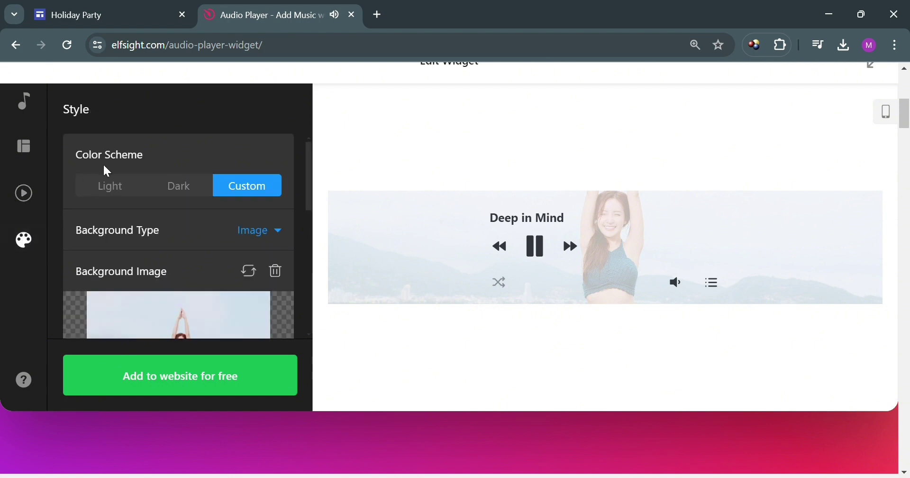
Step: Set the player's accent colour to green
scroll(124, 197, "up", 3)
scroll(124, 197, "down", 3)
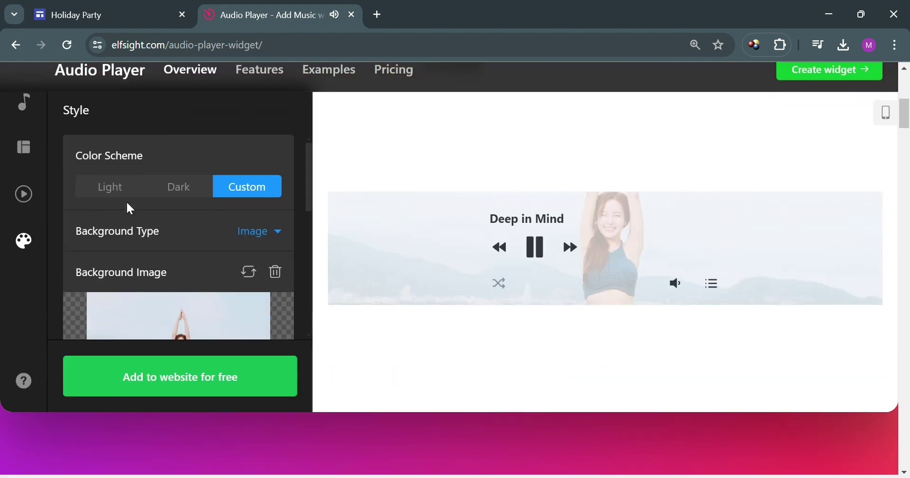
left_click(115, 201)
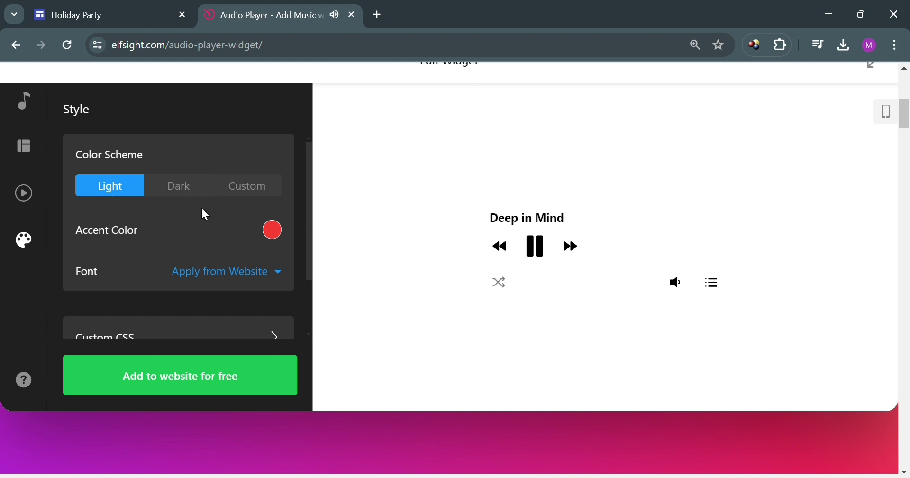
left_click(277, 232)
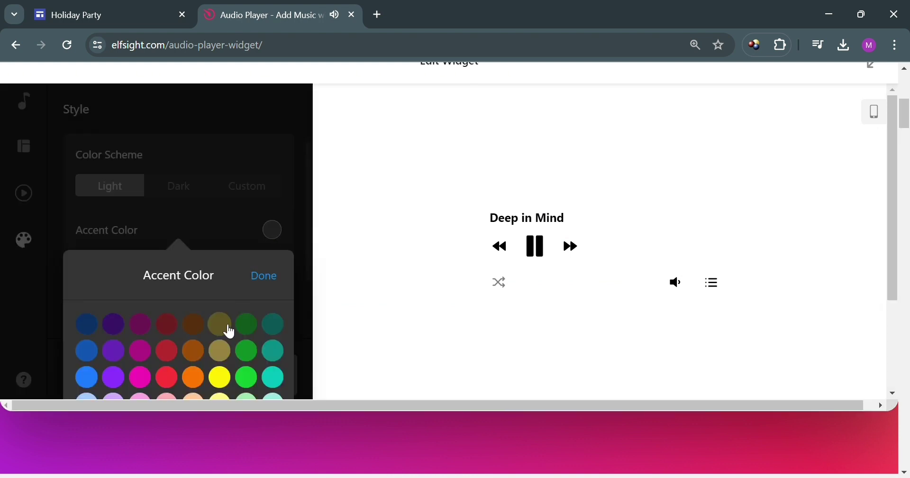
left_click(247, 377)
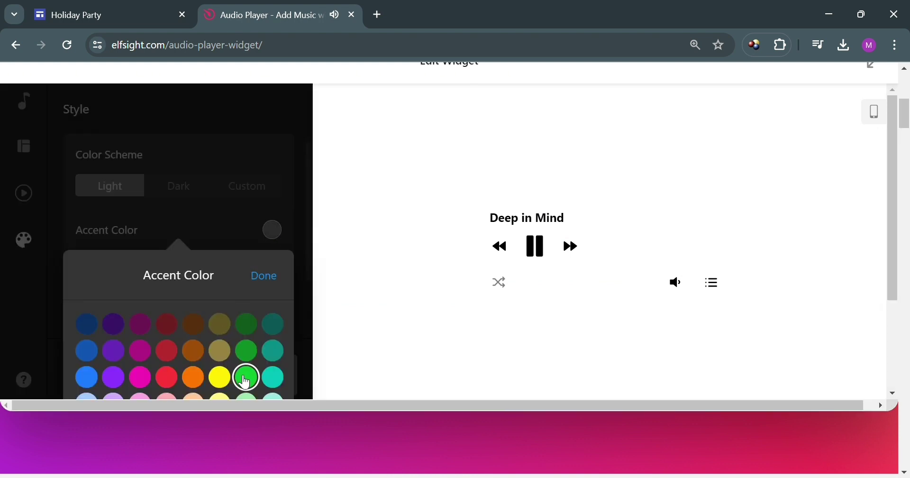
left_click(262, 278)
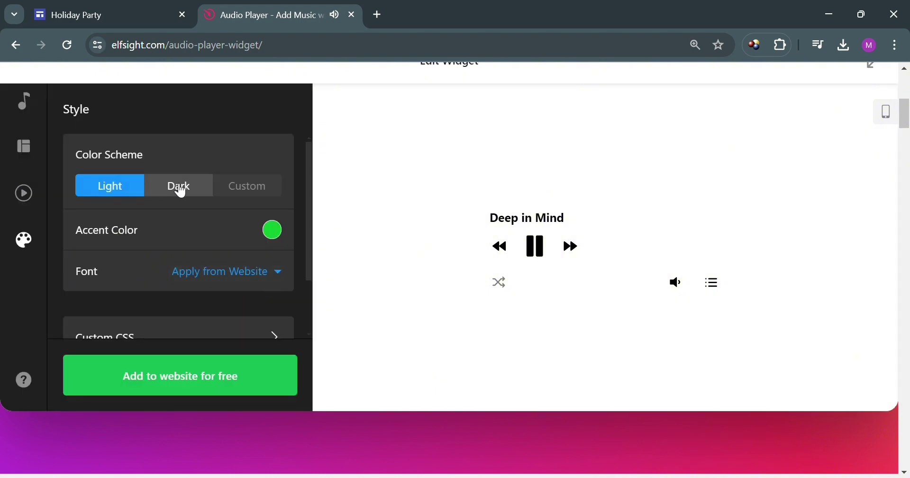
Step: Settle the player's Color Scheme on Dark after trying Custom and Light
left_click(181, 189)
left_click(265, 192)
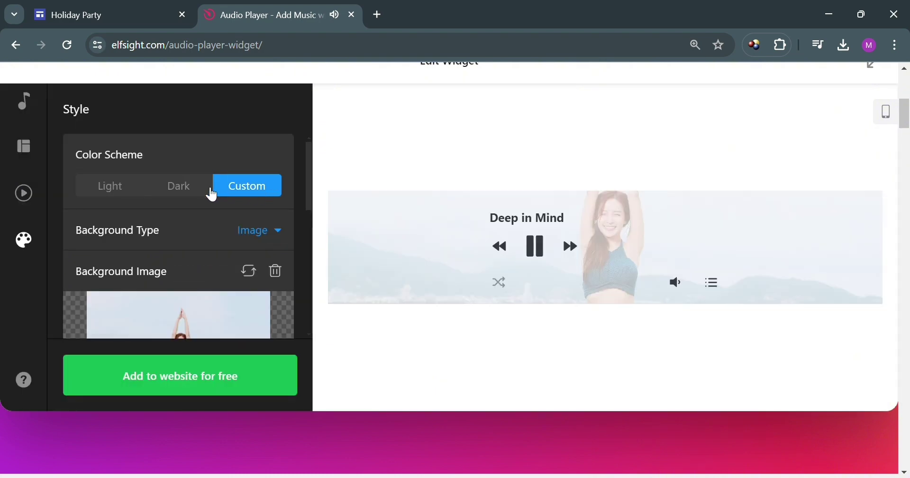
left_click(203, 192)
left_click(136, 187)
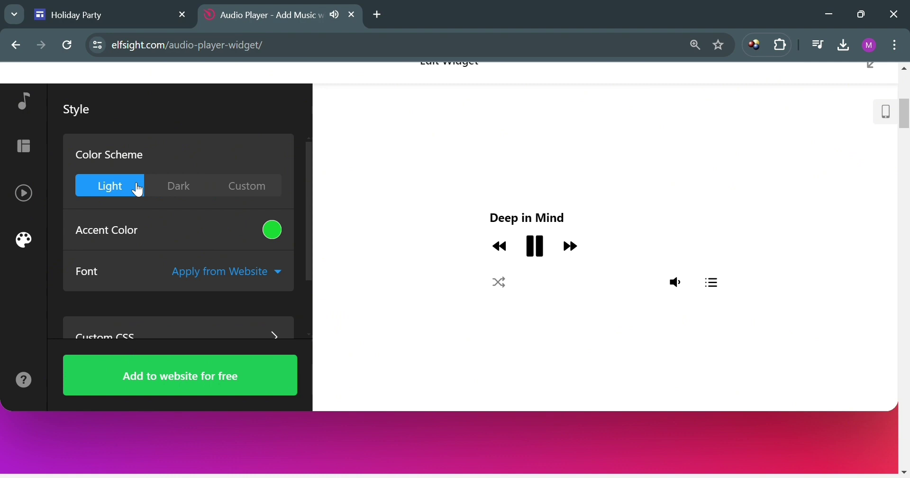
left_click(190, 195)
scroll(264, 282, "down", 3)
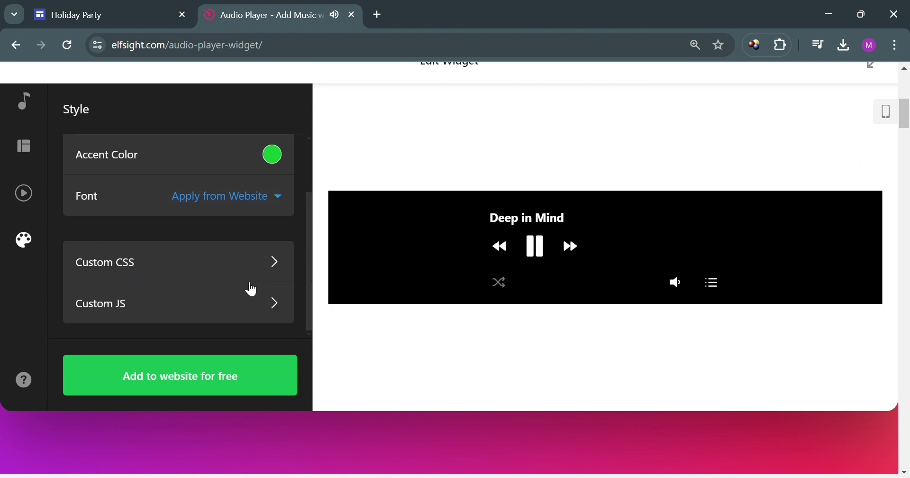
scroll(184, 300, "up", 2)
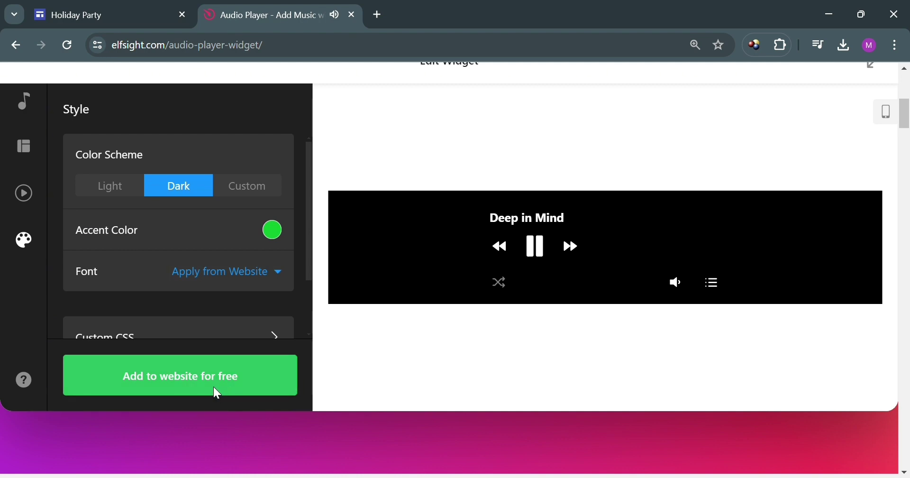
Step: Save the widget with 'Add to website for free' and sign up using Facebook
left_click(217, 392)
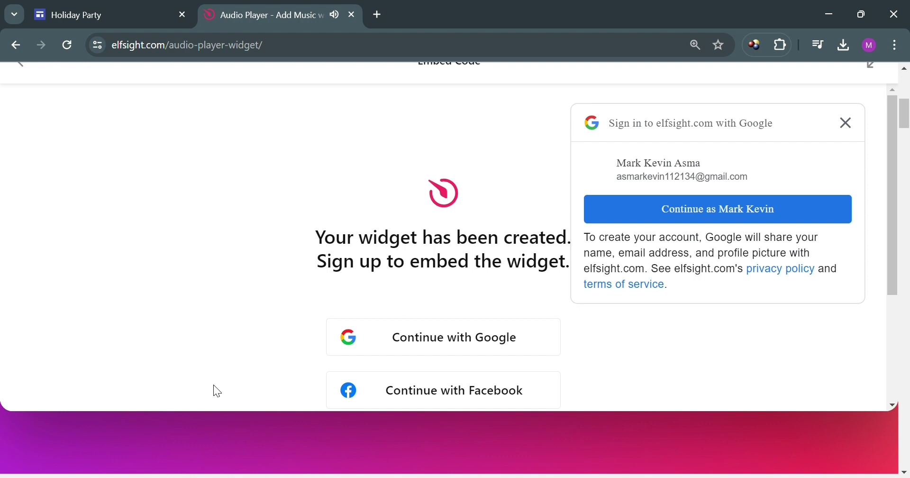
scroll(511, 202, "down", 1)
scroll(511, 203, "down", 2)
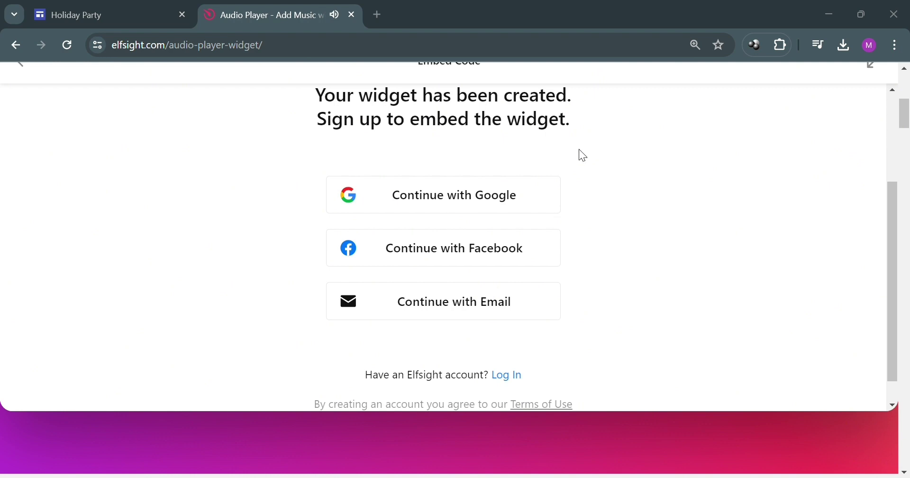
left_click(553, 264)
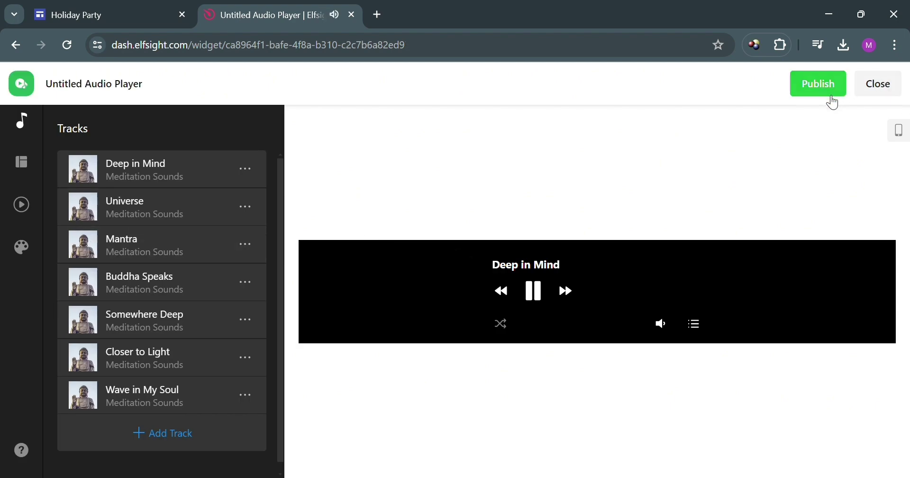
Step: Publish the Audio Player widget on the Free plan to reach its embed code
left_click(818, 83)
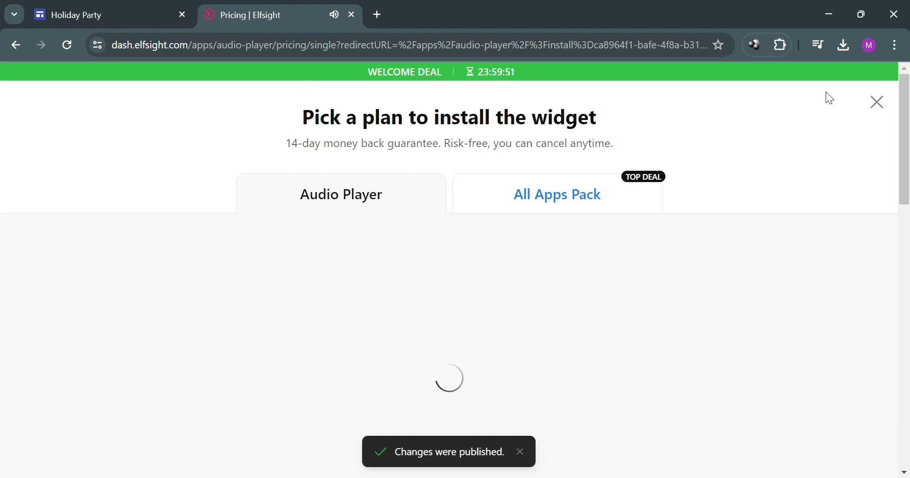
scroll(411, 240, "down", 3)
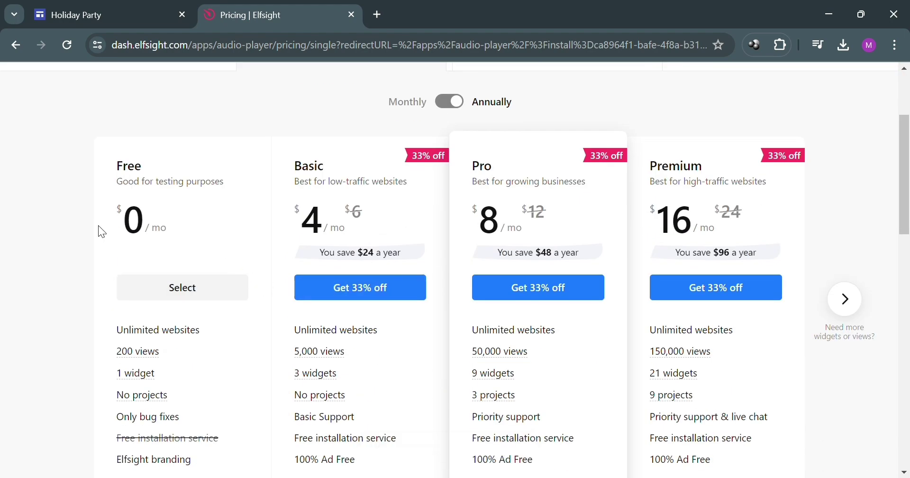
scroll(741, 199, "down", 3)
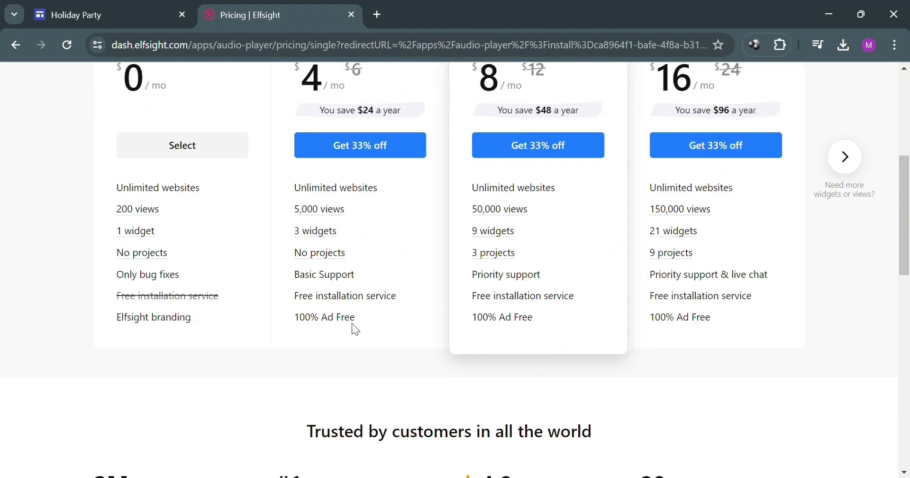
scroll(355, 325, "up", 2)
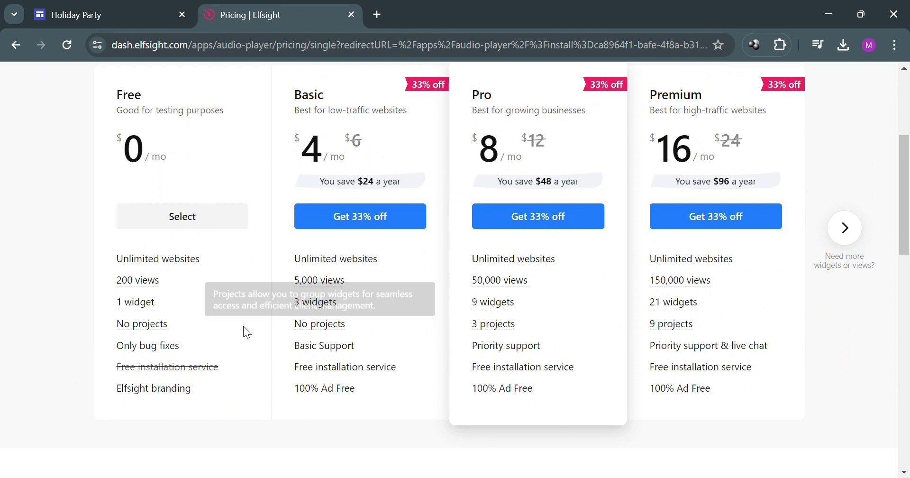
left_click(201, 228)
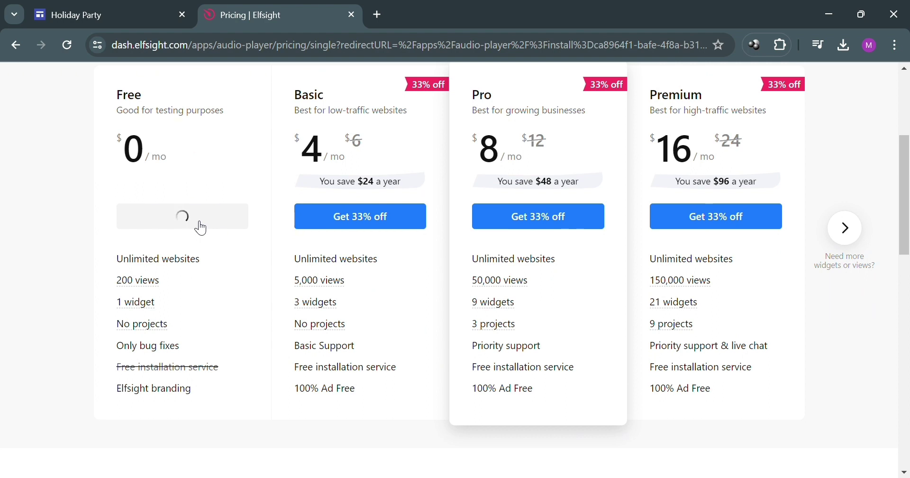
scroll(201, 227, "up", 1)
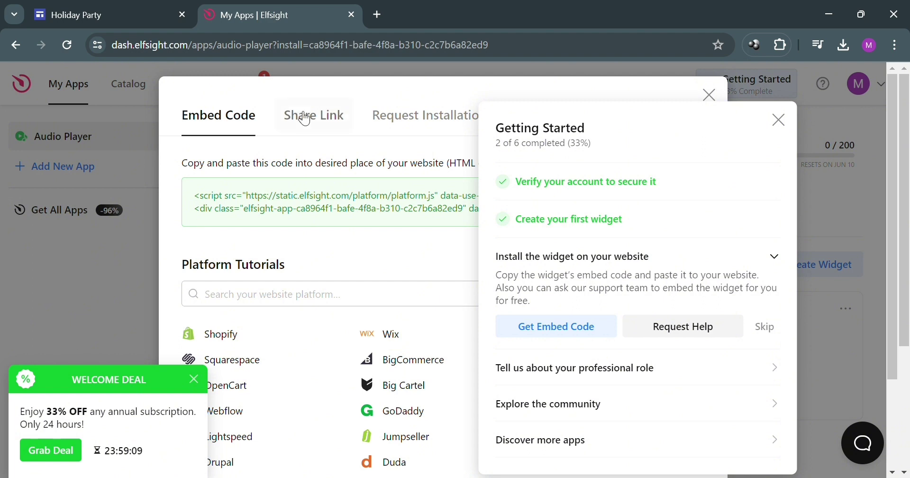
Step: Close Getting Started and browse Share Link and Request Installation before returning to Embed Code
left_click(204, 381)
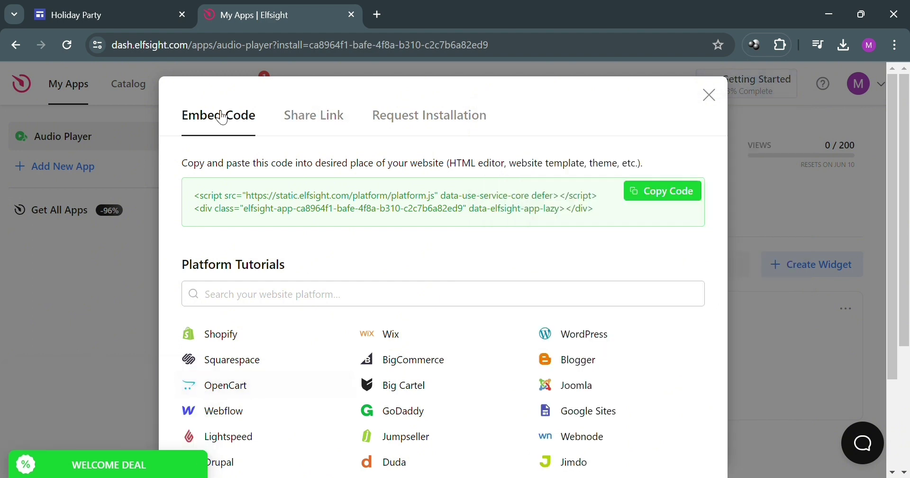
left_click(299, 115)
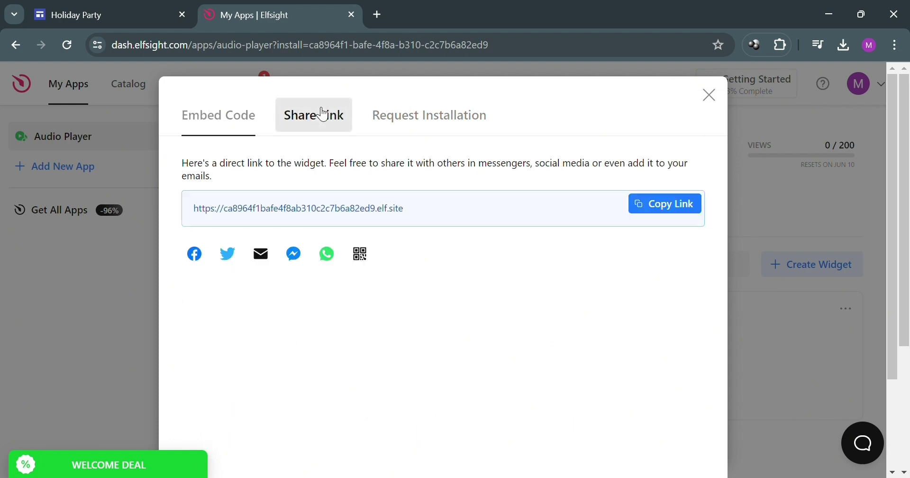
left_click(463, 125)
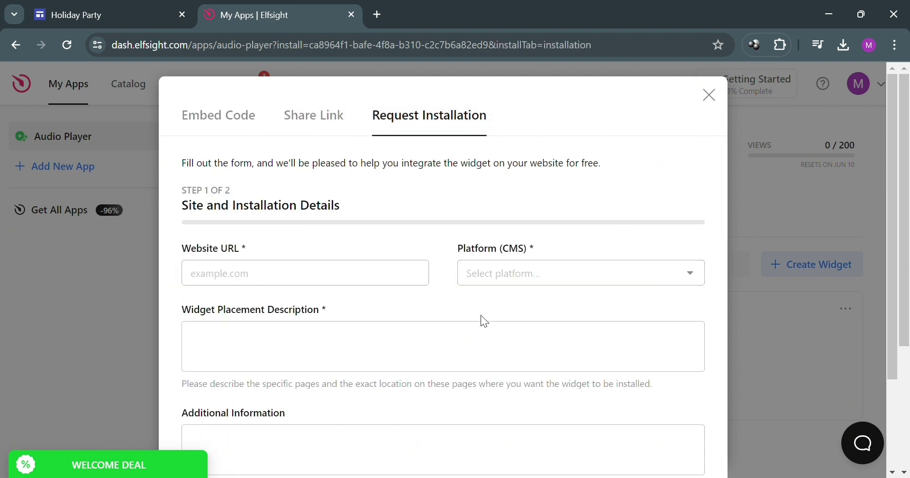
left_click(314, 119)
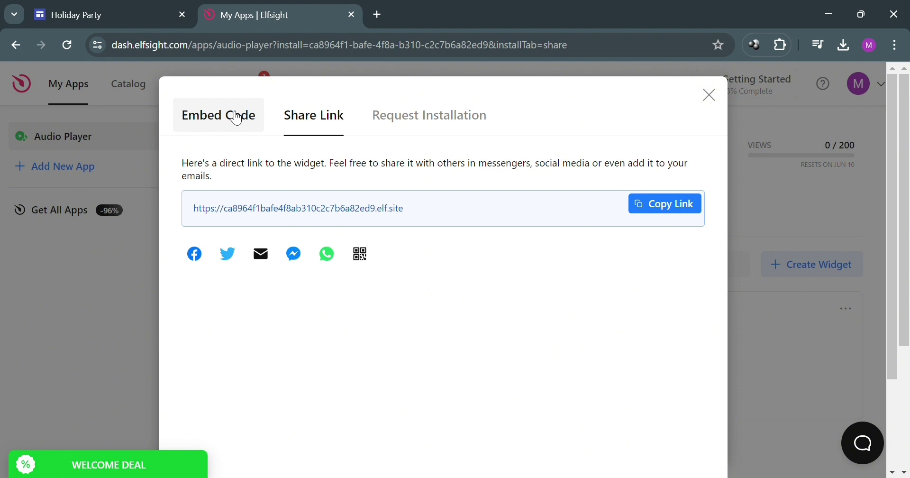
left_click(216, 112)
scroll(574, 311, "down", 3)
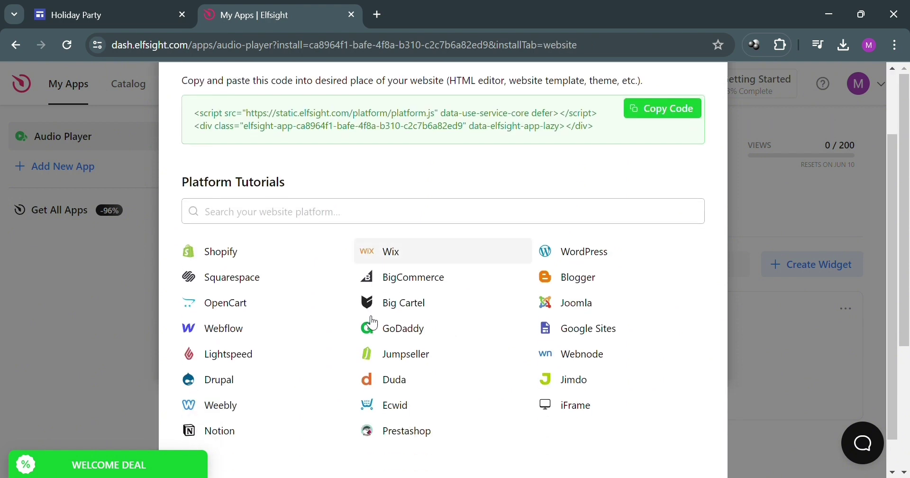
scroll(438, 393, "up", 3)
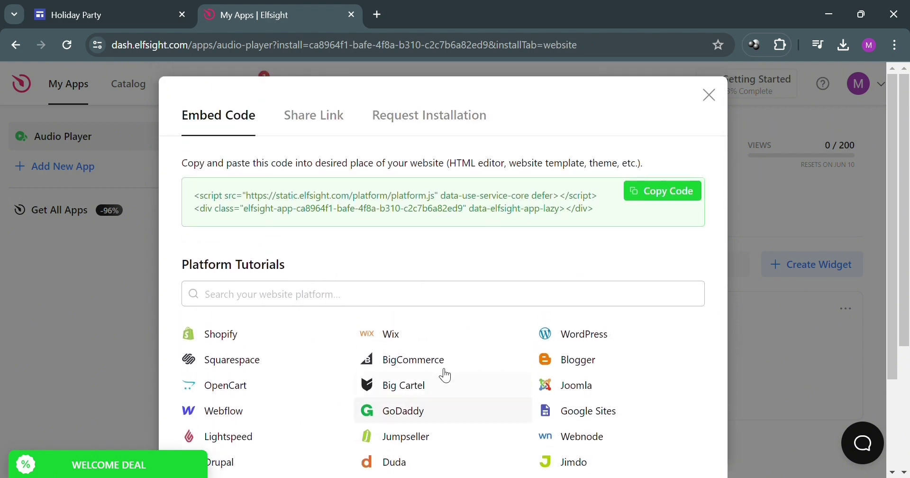
Step: Copy the widget's embed code and go back to the Holiday Party site editor
left_click(674, 190)
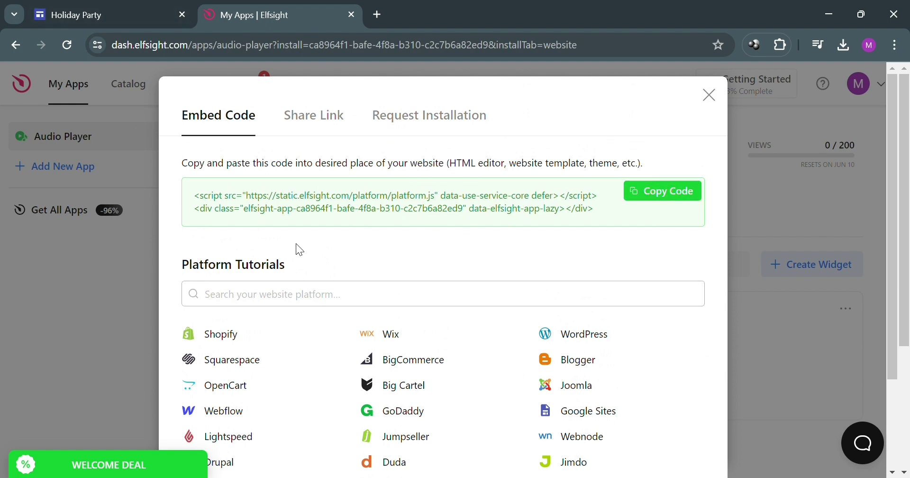
left_click(100, 8)
scroll(611, 295, "down", 7)
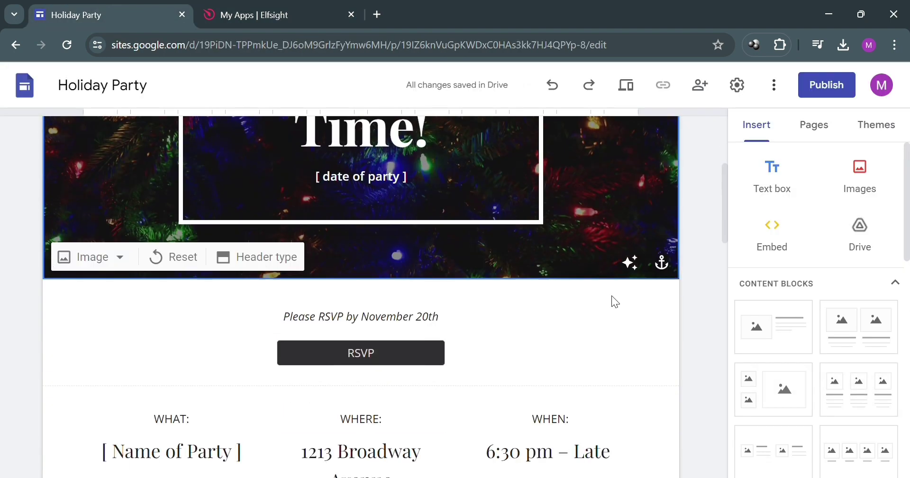
Step: Paste the Elfsight code as an Embed code block after the What/Where/When section and insert it
left_click(644, 394)
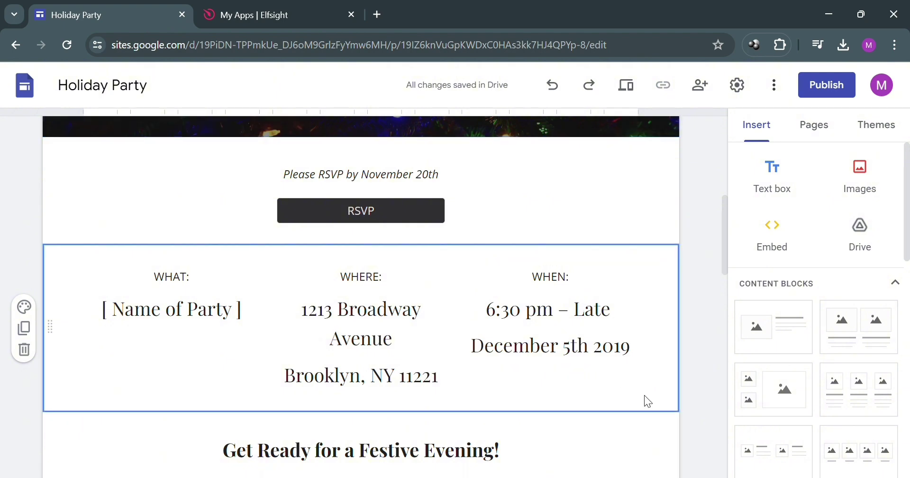
left_click(771, 248)
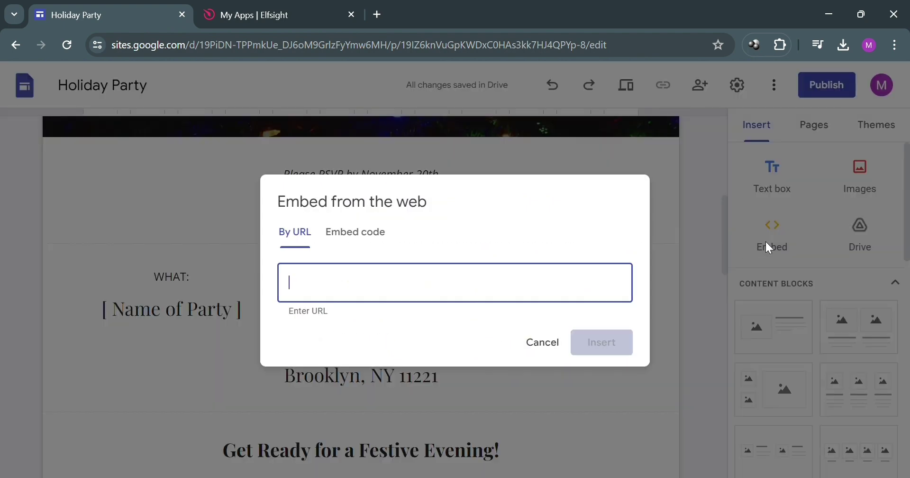
left_click(353, 231)
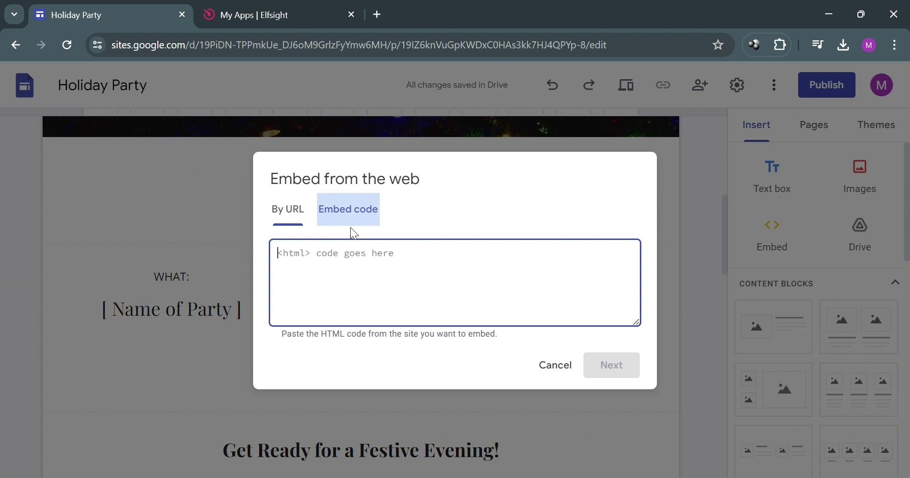
key("ctrl+v")
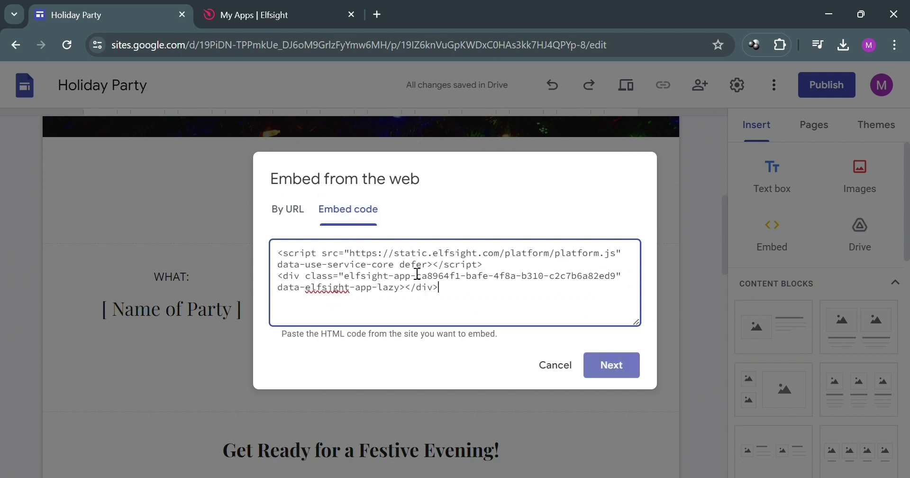
left_click(611, 364)
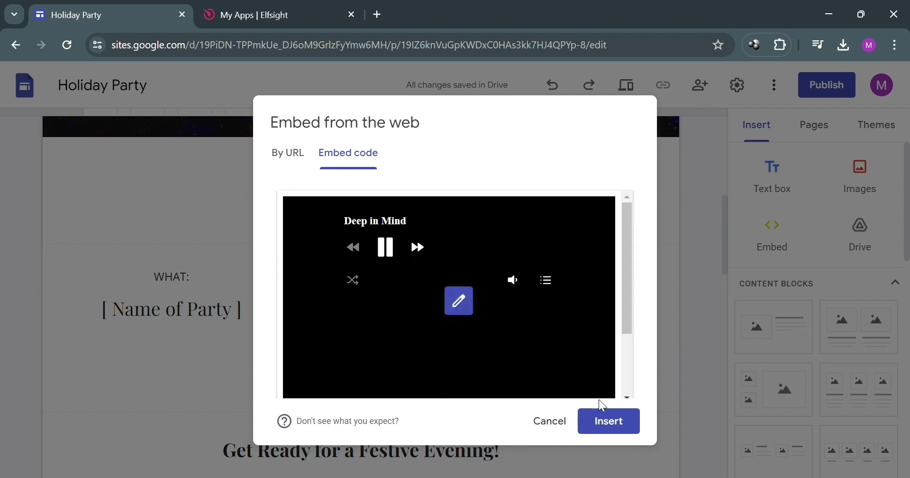
left_click(621, 431)
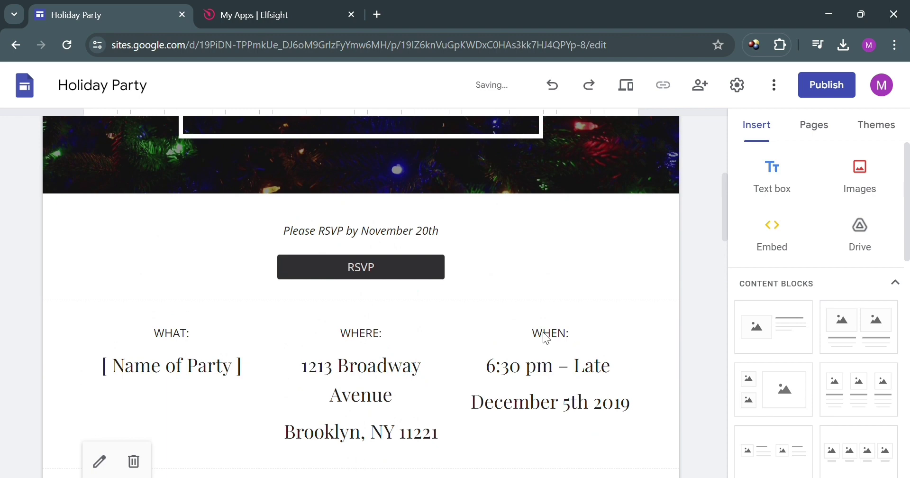
Step: Stretch the Deep in Mind player to full page width and check it sits below the details
left_click_drag(371, 244, 671, 265)
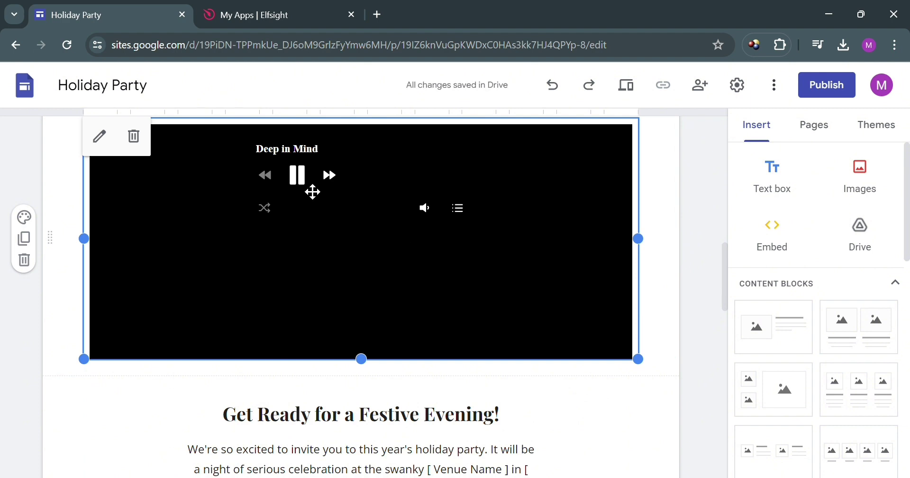
left_click_drag(313, 192, 277, 183)
left_click(462, 223)
left_click(675, 300)
scroll(398, 327, "up", 3)
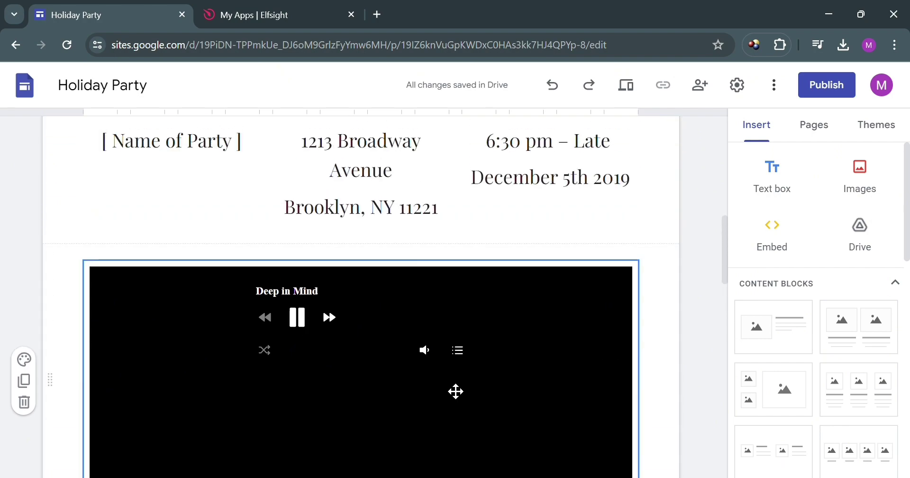
scroll(424, 322, "down", 3)
scroll(424, 323, "down", 10)
scroll(427, 315, "up", 16)
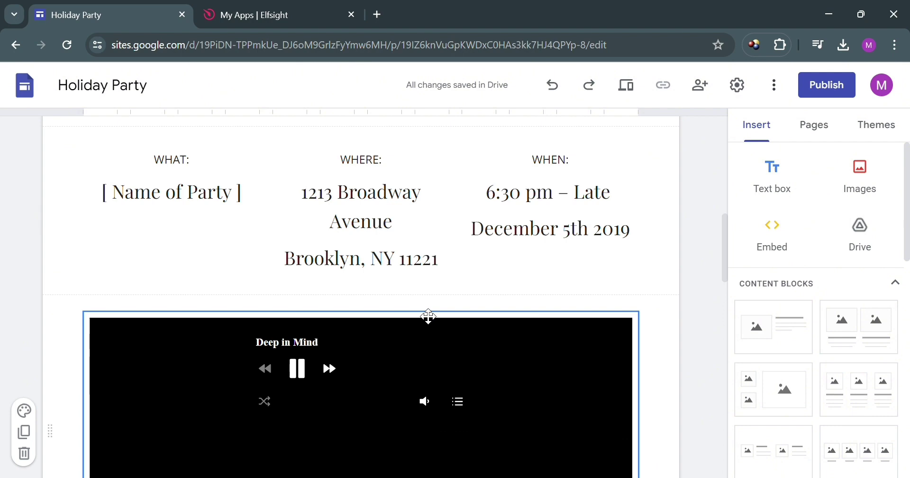
scroll(631, 447, "down", 3)
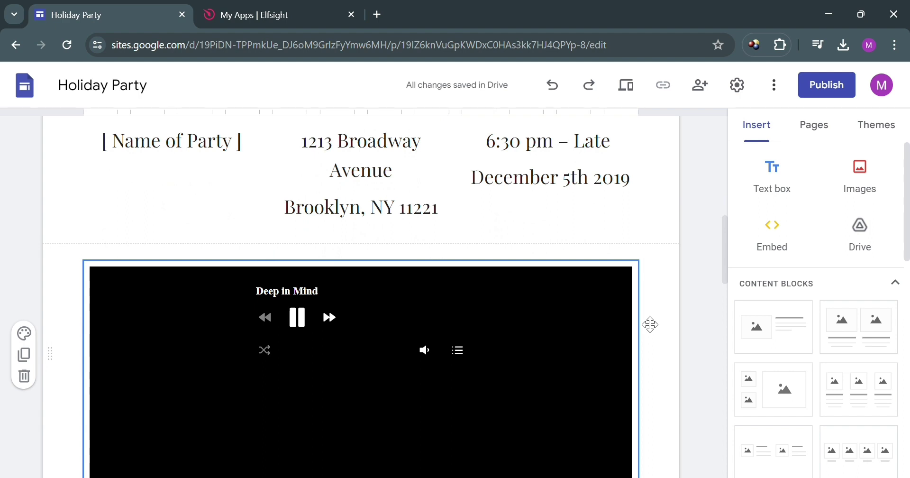
left_click(836, 93)
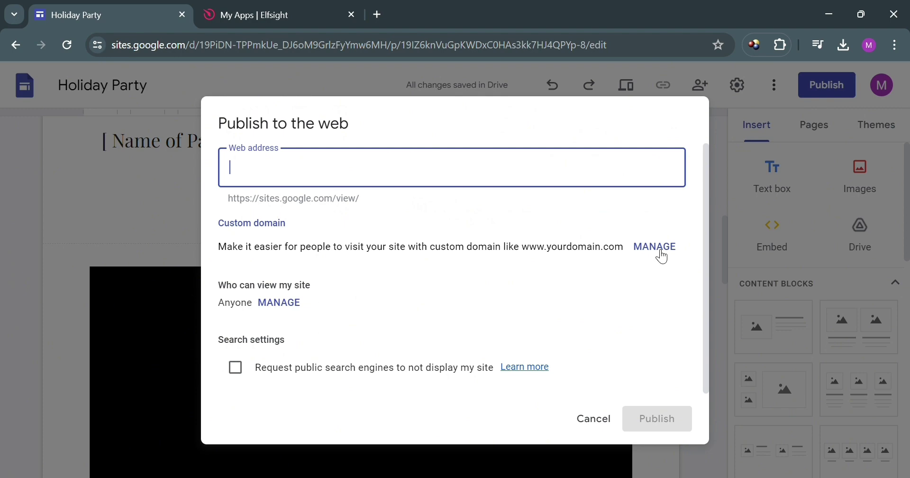
left_click(590, 427)
left_click(530, 278)
scroll(536, 284, "down", 5)
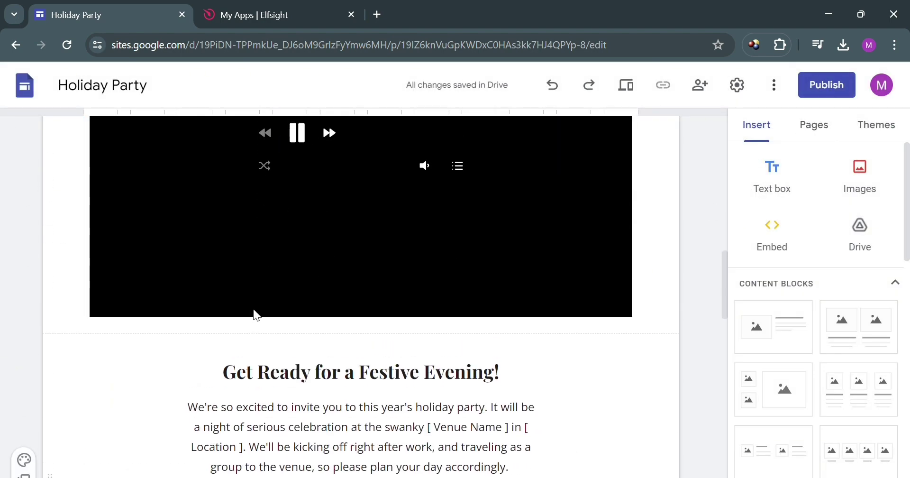